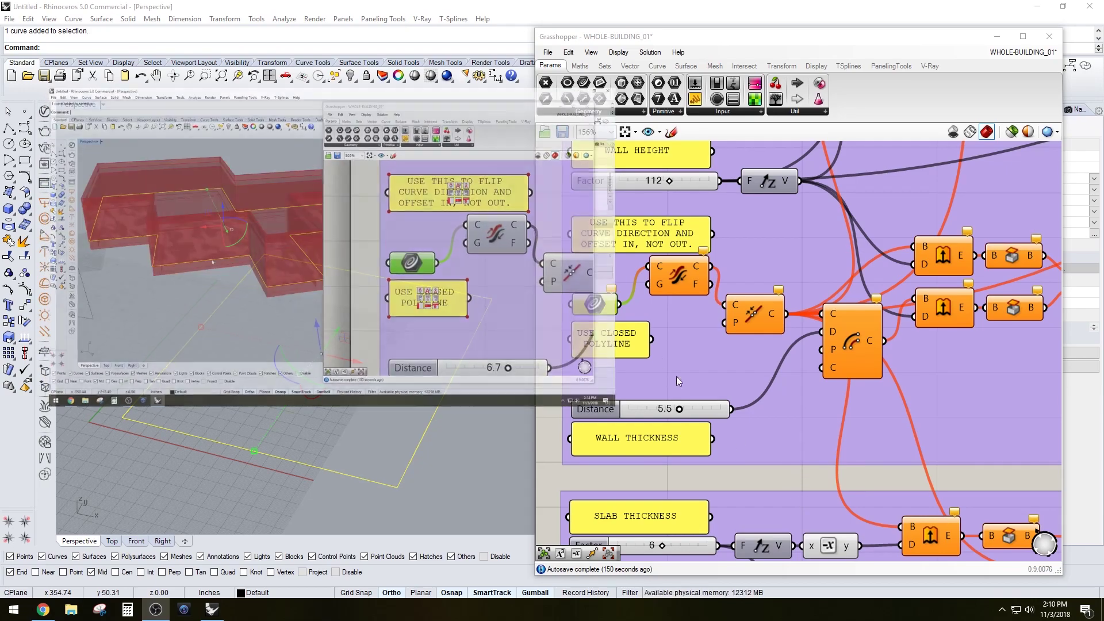
Step: Look over the building definition's component groups, from the slab and wall inputs to the ceiling joists, parapet and exterior material
{"action": "right_click_drag", "start_coordinate": [482, 418], "coordinate": [450, 387]}
{"action": "left_click", "coordinate": [450, 387]}
{"action": "scroll", "coordinate": [661, 340], "scroll_direction": "down", "scroll_amount": 1}
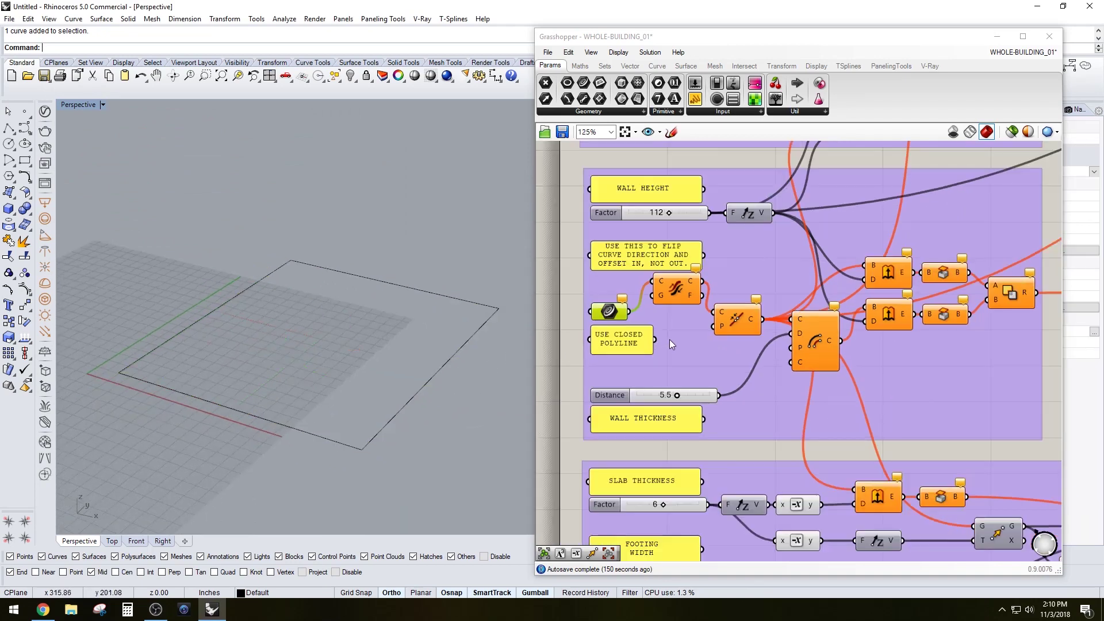
{"action": "left_click", "coordinate": [462, 343]}
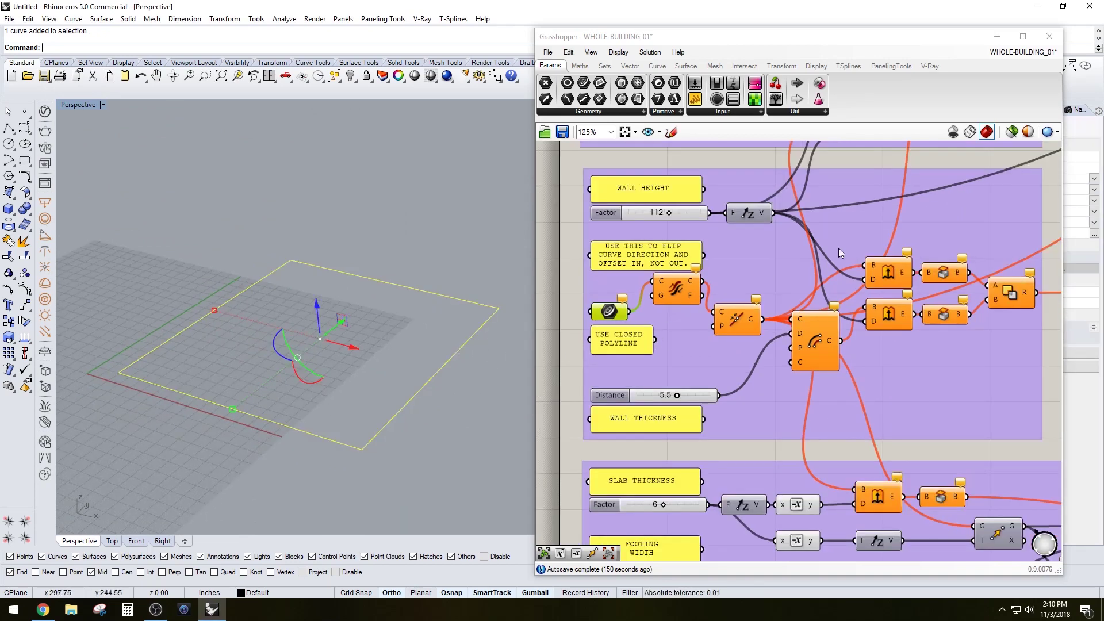
{"action": "right_click_drag", "start_coordinate": [885, 202], "coordinate": [791, 253]}
{"action": "scroll", "coordinate": [730, 376], "scroll_direction": "down", "scroll_amount": 1}
{"action": "right_click_drag", "start_coordinate": [733, 377], "coordinate": [801, 346]}
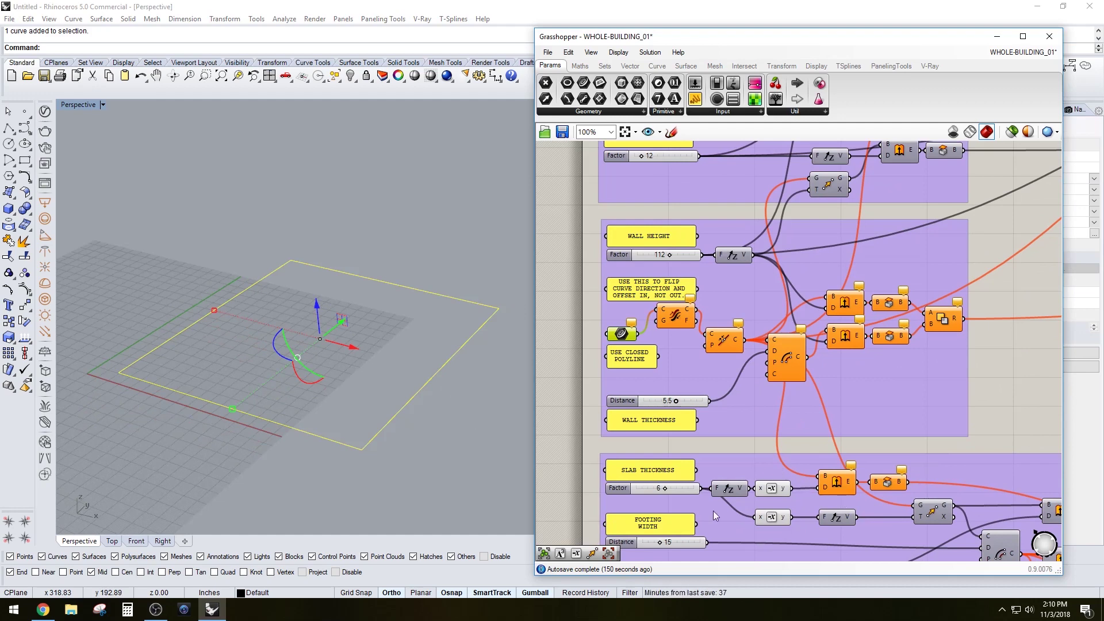
{"action": "scroll", "coordinate": [713, 511], "scroll_direction": "down", "scroll_amount": 1}
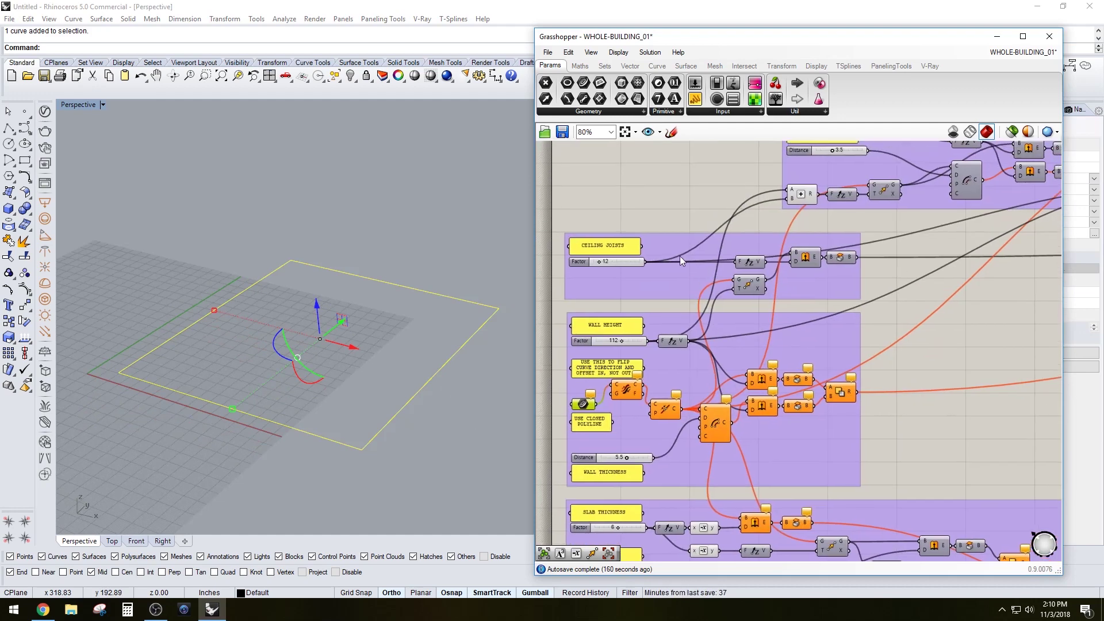
{"action": "right_click_drag", "start_coordinate": [766, 264], "coordinate": [662, 353]}
{"action": "right_click_drag", "start_coordinate": [814, 276], "coordinate": [767, 303]}
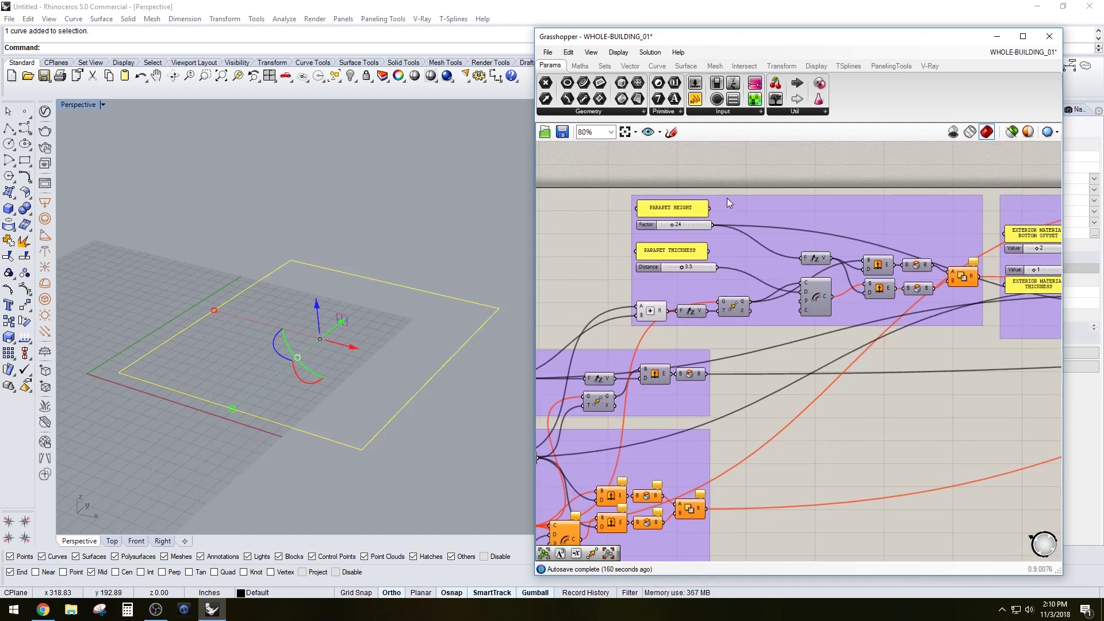
{"action": "right_click_drag", "start_coordinate": [885, 274], "coordinate": [776, 248]}
{"action": "scroll", "coordinate": [982, 227], "scroll_direction": "down", "scroll_amount": 4}
{"action": "right_click_drag", "start_coordinate": [1058, 244], "coordinate": [970, 251]}
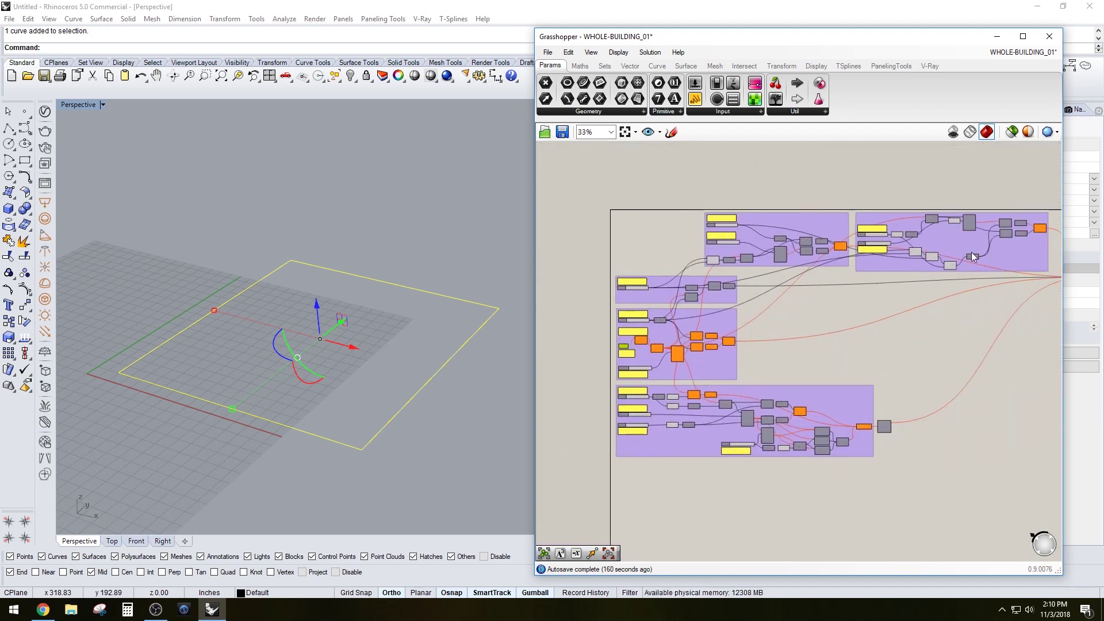
{"action": "scroll", "coordinate": [684, 325], "scroll_direction": "up", "scroll_amount": 8}
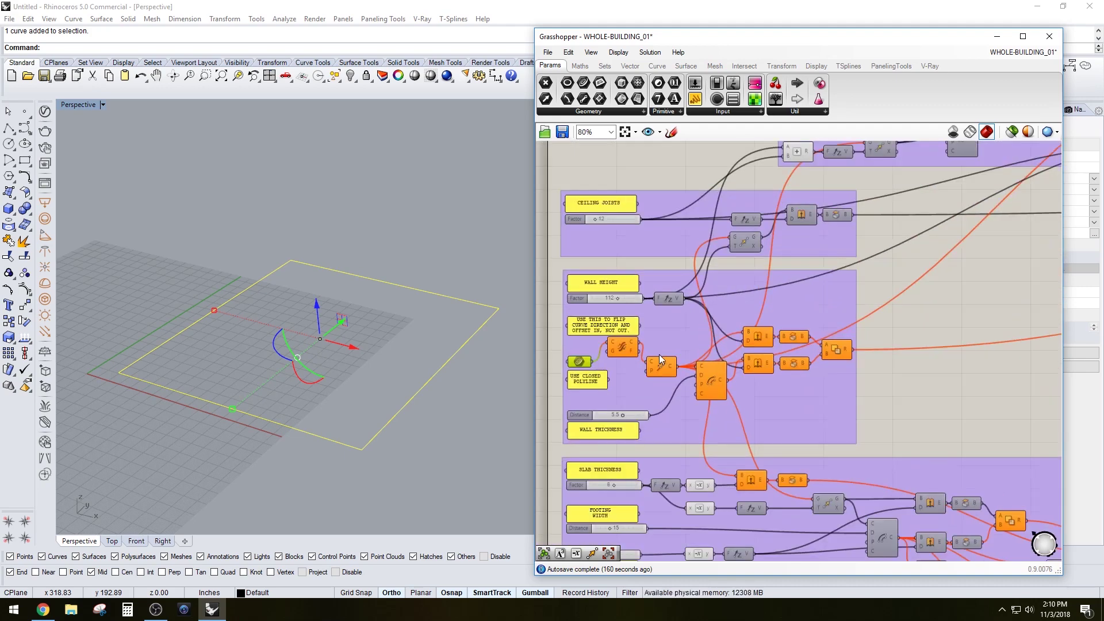
Step: Assign the closed polyline in the Perspective view as the single curve of the wall group's Curve parameter
{"action": "left_click", "coordinate": [449, 408]}
{"action": "left_click", "coordinate": [432, 377]}
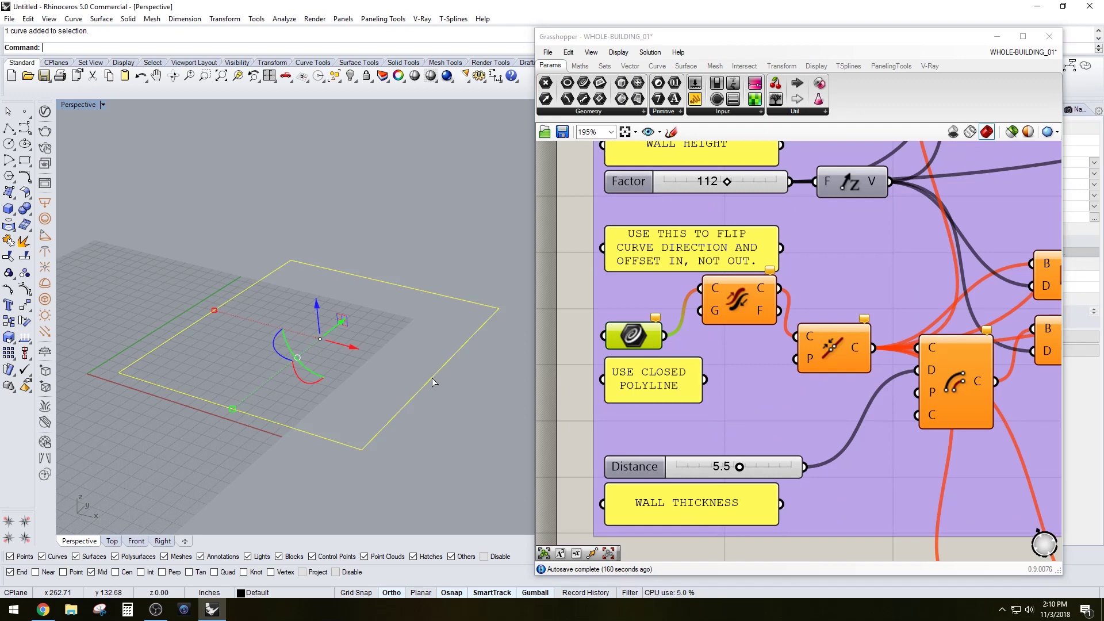
{"action": "right_click", "coordinate": [629, 333]}
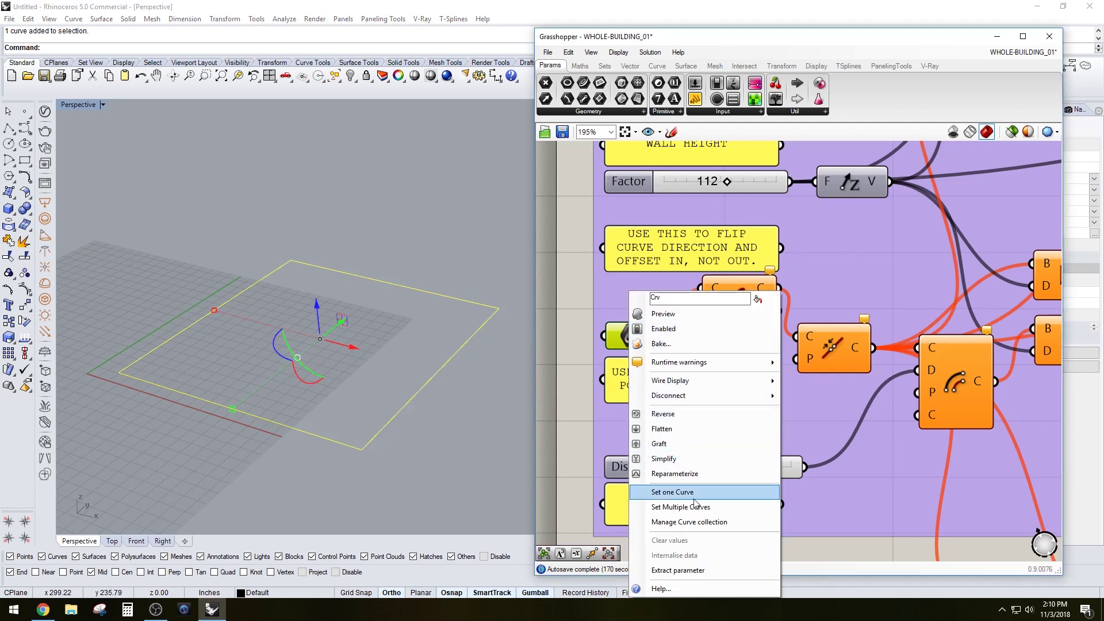
{"action": "left_click", "coordinate": [697, 494]}
{"action": "scroll", "coordinate": [402, 325], "scroll_direction": "up", "scroll_amount": 5}
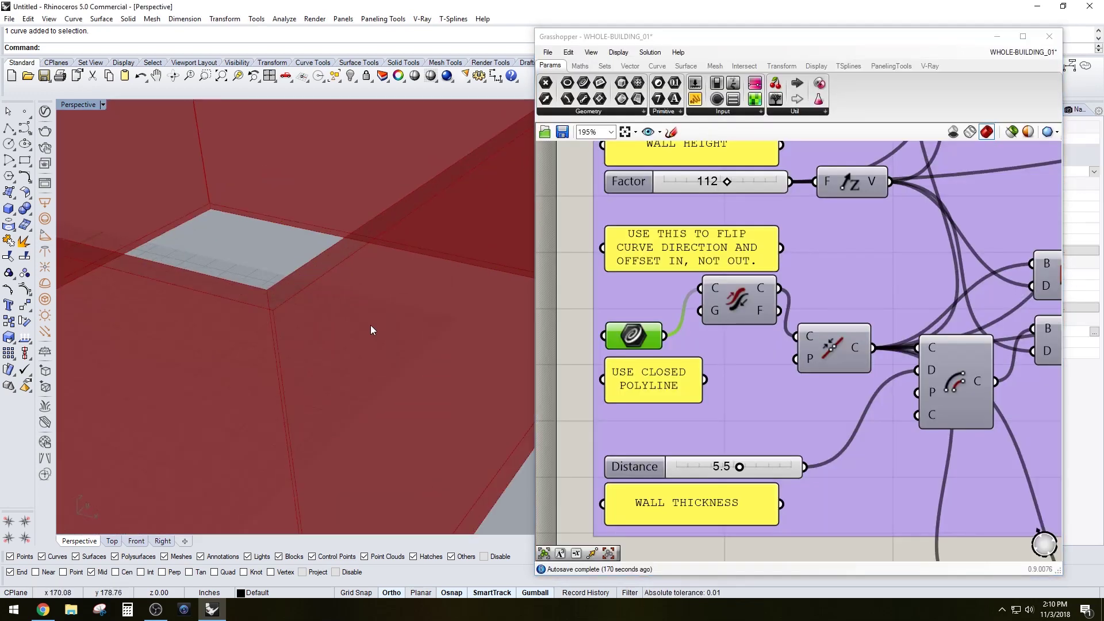
{"action": "scroll", "coordinate": [370, 325], "scroll_direction": "down", "scroll_amount": 4}
{"action": "scroll", "coordinate": [403, 342], "scroll_direction": "up", "scroll_amount": 2}
{"action": "scroll", "coordinate": [412, 412], "scroll_direction": "down", "scroll_amount": 3}
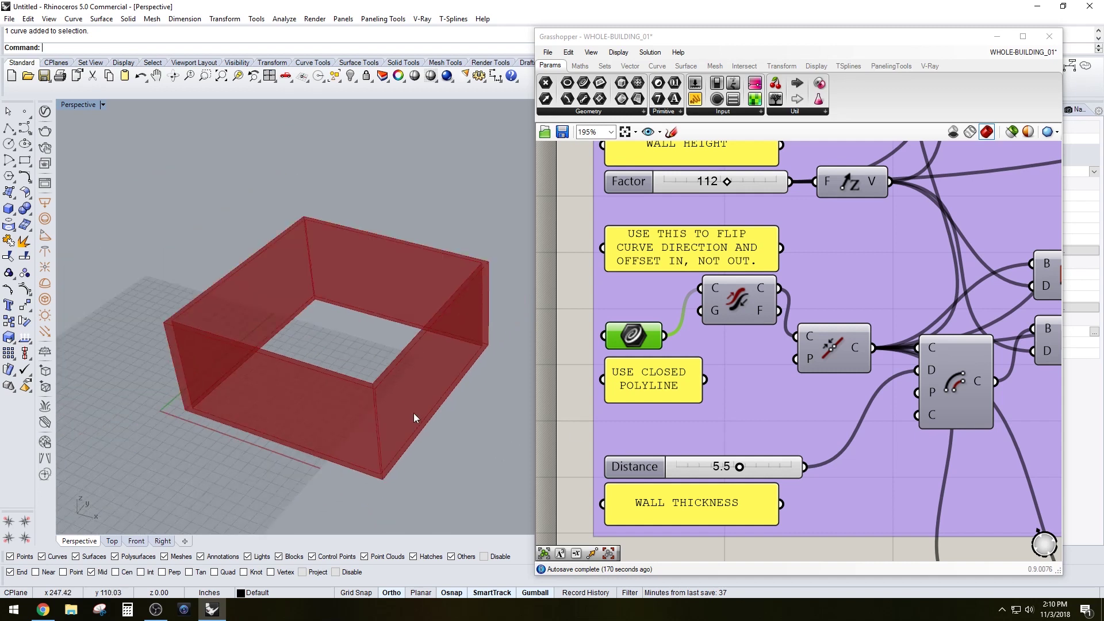
{"action": "scroll", "coordinate": [437, 358], "scroll_direction": "up", "scroll_amount": 2}
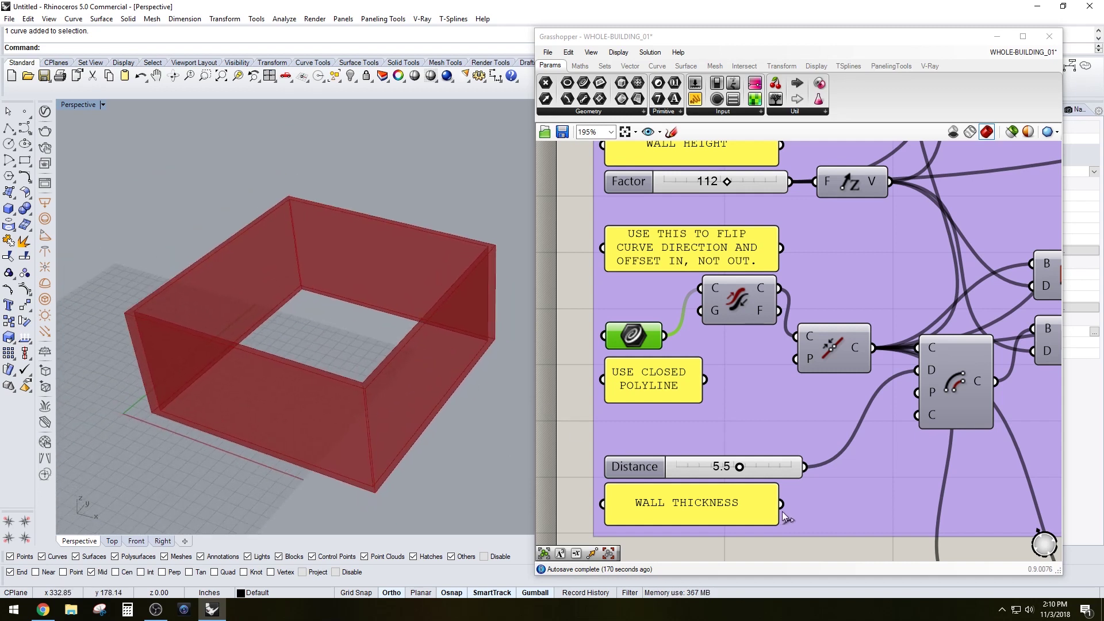
Step: Set the wall thickness to 6.7 and the wall height to 121
{"action": "right_click_drag", "start_coordinate": [795, 418], "coordinate": [767, 379]}
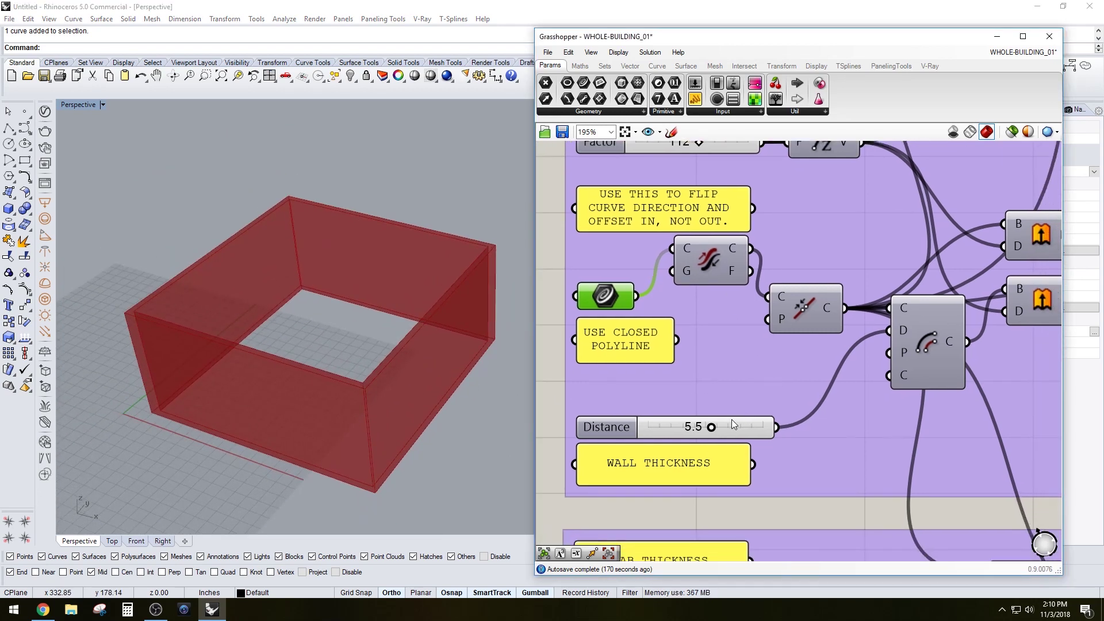
{"action": "left_click_drag", "start_coordinate": [720, 432], "coordinate": [727, 424]}
{"action": "right_click_drag", "start_coordinate": [762, 261], "coordinate": [770, 348]}
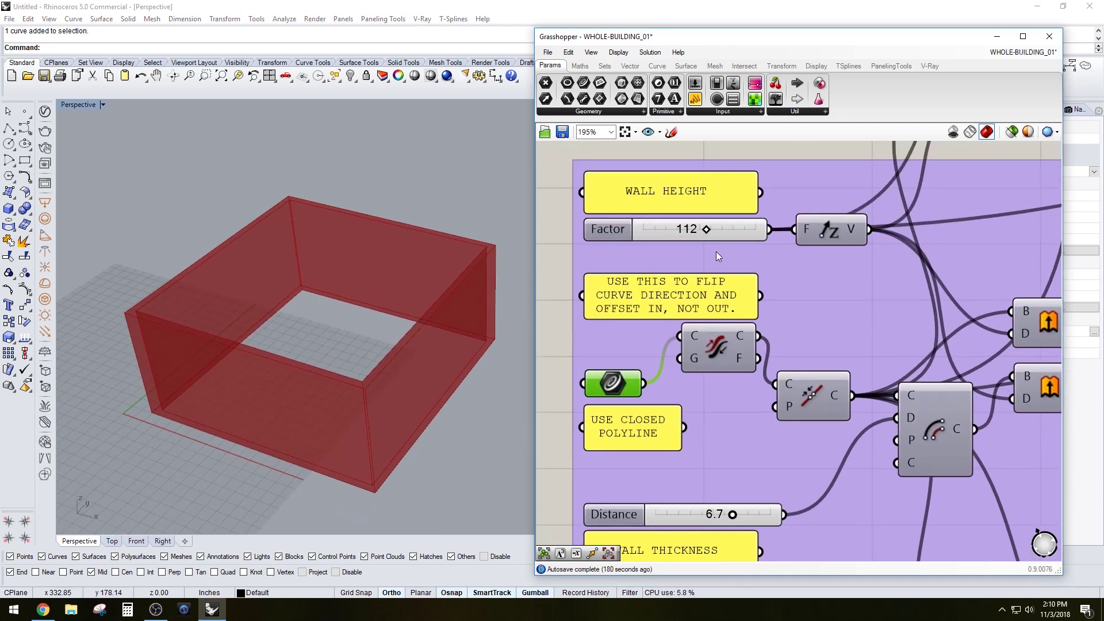
{"action": "mouse_move", "coordinate": [702, 233]}
{"action": "left_mouse_down"}
{"action": "mouse_move", "coordinate": [677, 231]}
{"action": "mouse_move", "coordinate": [712, 233]}
{"action": "left_mouse_up"}
{"action": "right_click_drag", "start_coordinate": [434, 293], "coordinate": [454, 344]}
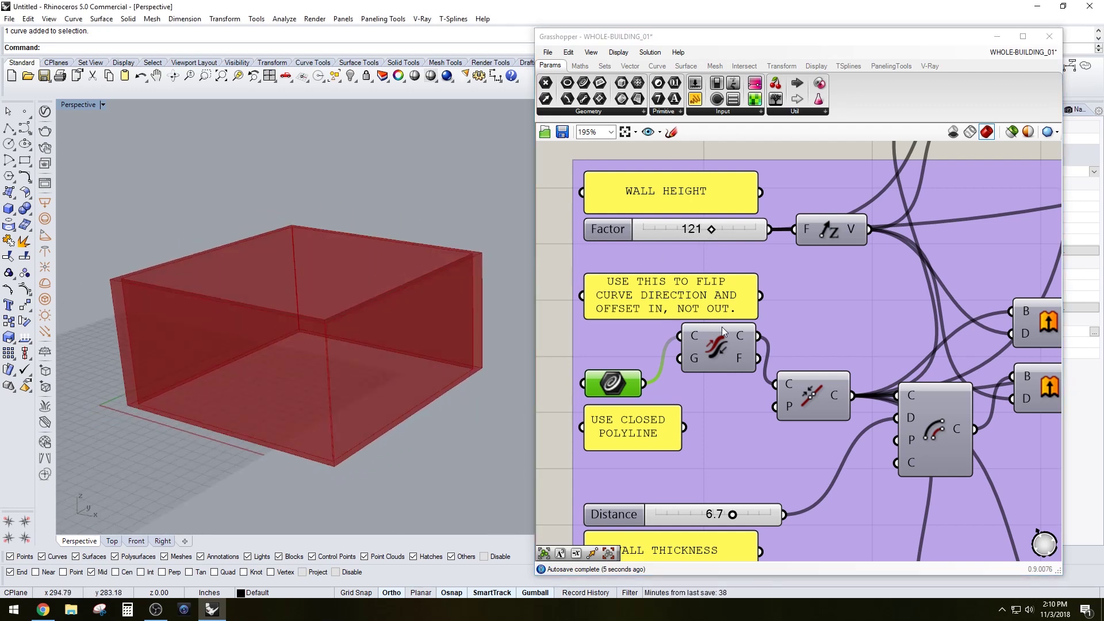
Step: Turn on the preview of the output component that follows the slab and footing group
{"action": "scroll", "coordinate": [749, 344], "scroll_direction": "down", "scroll_amount": 5}
{"action": "scroll", "coordinate": [974, 381], "scroll_direction": "down", "scroll_amount": 3}
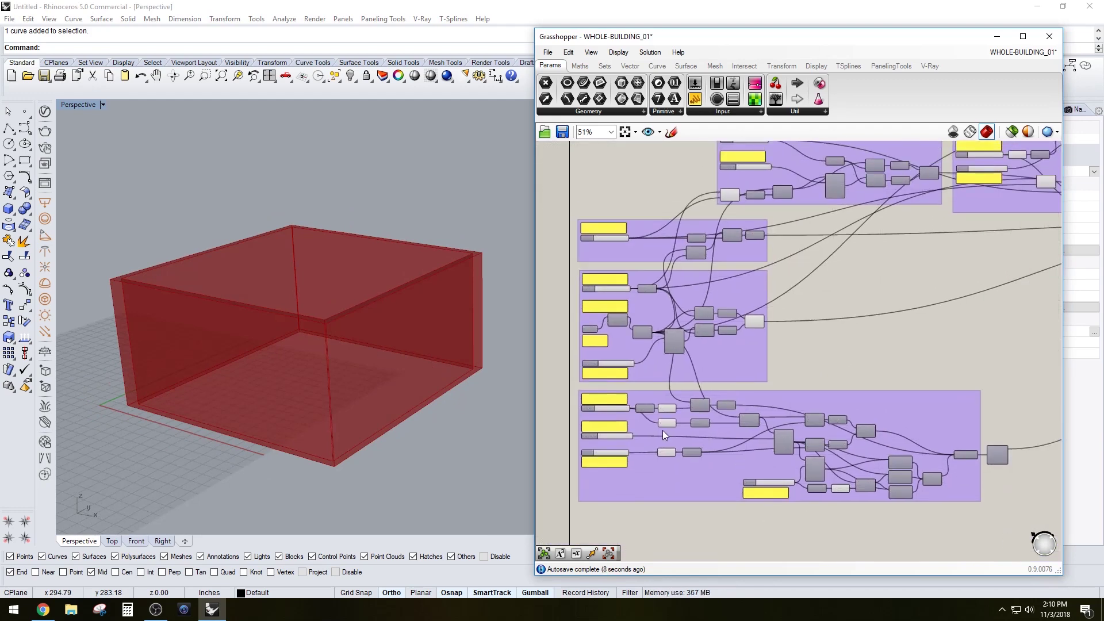
{"action": "scroll", "coordinate": [662, 430], "scroll_direction": "up", "scroll_amount": 4}
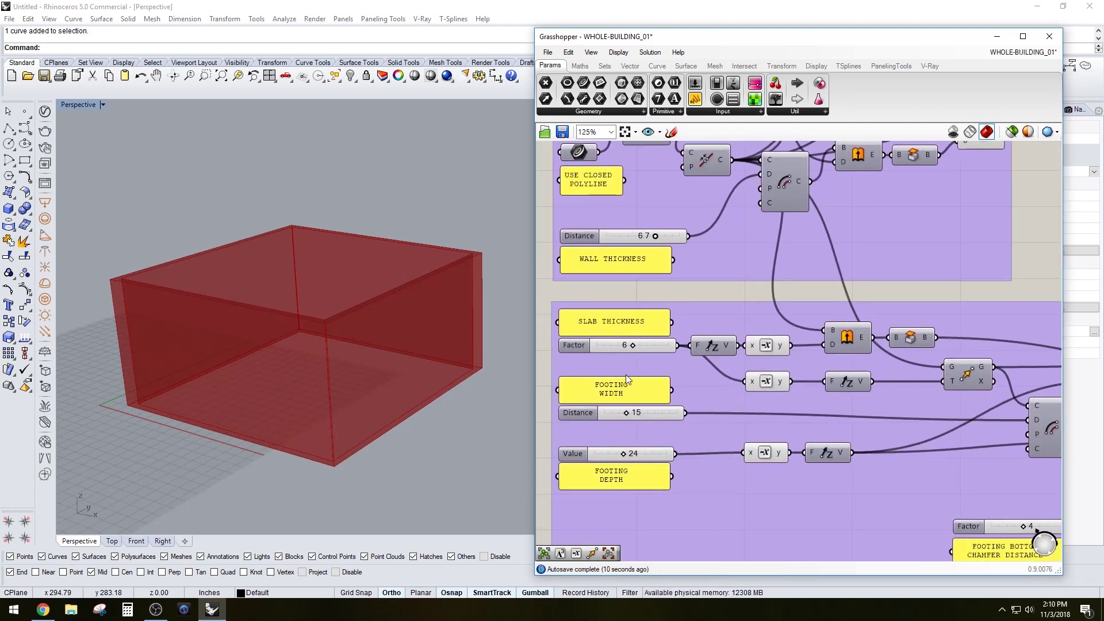
{"action": "right_click_drag", "start_coordinate": [699, 470], "coordinate": [592, 407]}
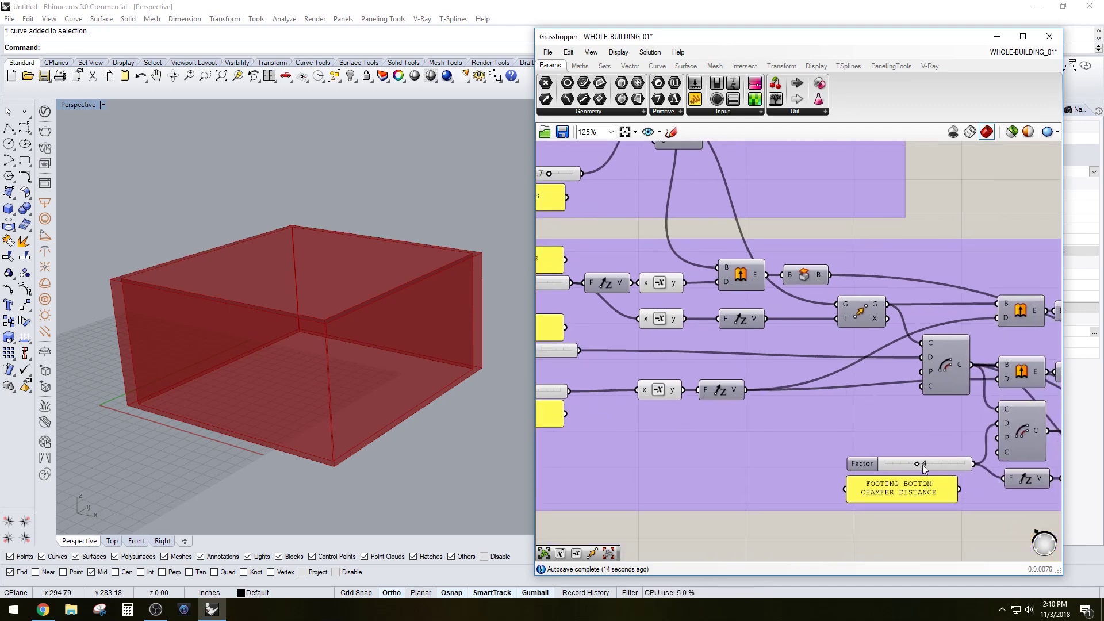
{"action": "right_click_drag", "start_coordinate": [977, 469], "coordinate": [561, 441]}
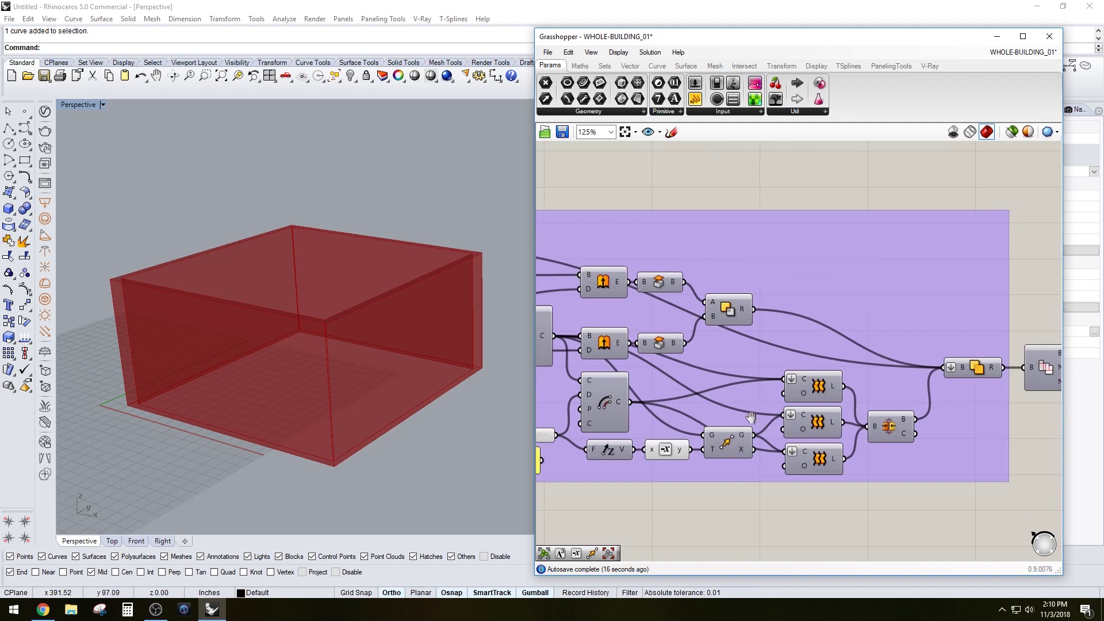
{"action": "right_click_drag", "start_coordinate": [1003, 401], "coordinate": [882, 398]}
{"action": "right_click", "coordinate": [943, 367]}
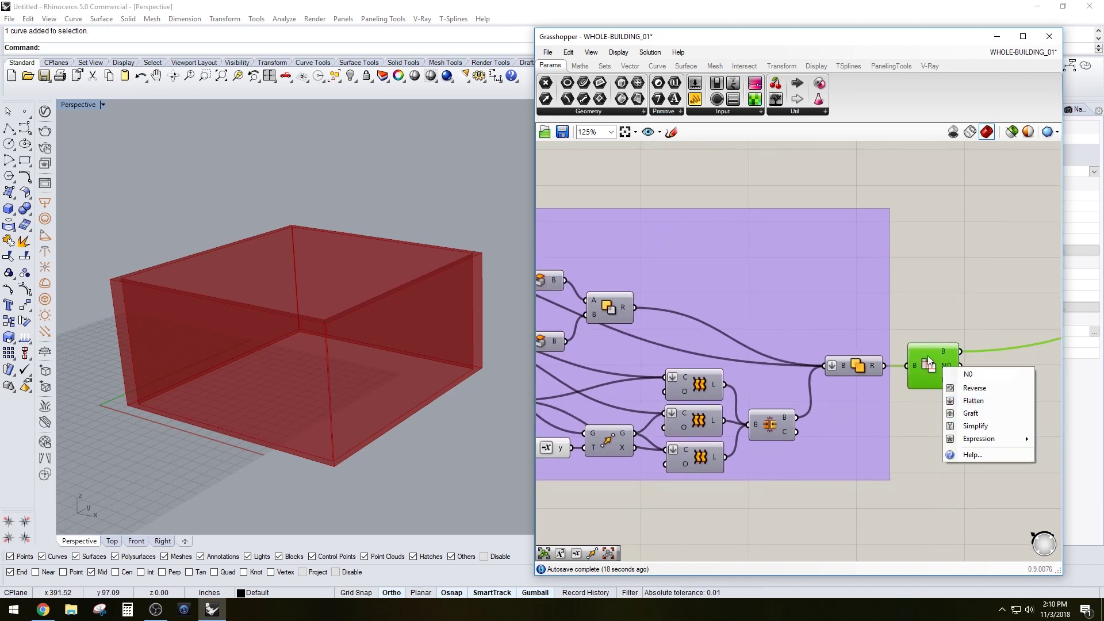
{"action": "left_click", "coordinate": [927, 357]}
{"action": "right_click", "coordinate": [949, 364]}
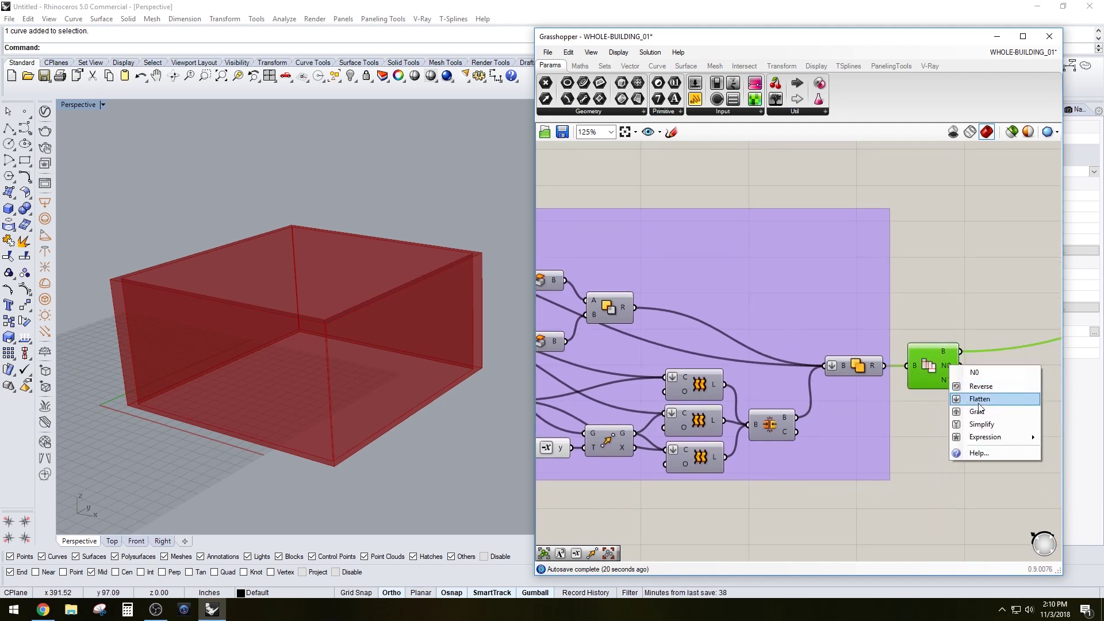
{"action": "left_click", "coordinate": [932, 362]}
{"action": "right_click", "coordinate": [933, 363]}
{"action": "left_click", "coordinate": [948, 385]}
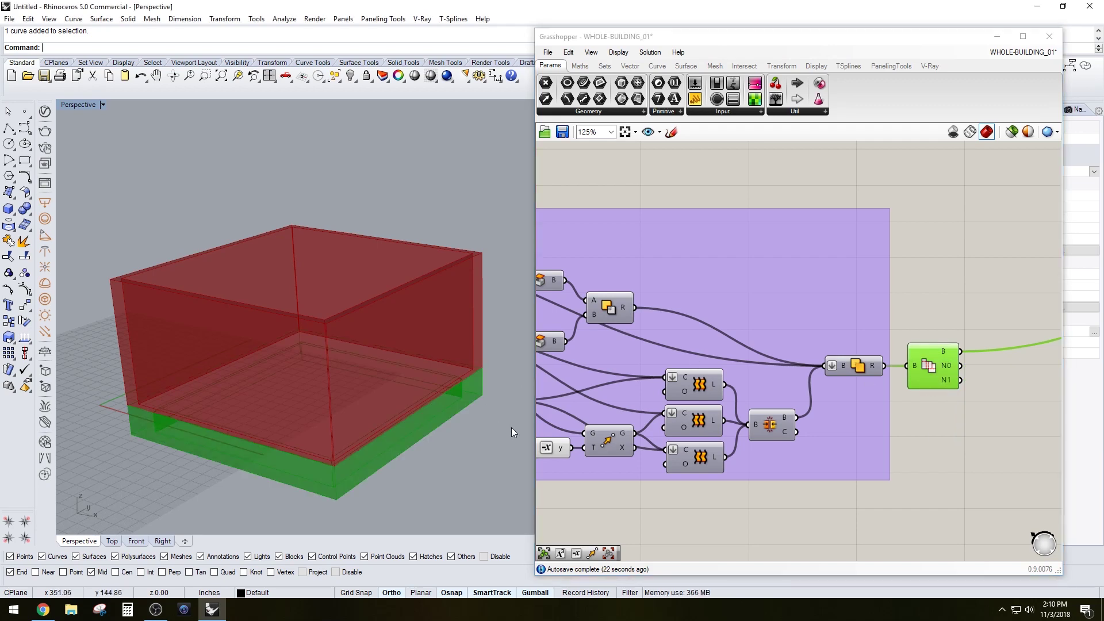
Step: Set the footing width to 25 and the footing depth to 29
{"action": "scroll", "coordinate": [303, 438], "scroll_direction": "up", "scroll_amount": 5}
{"action": "scroll", "coordinate": [303, 438], "scroll_direction": "up", "scroll_amount": 8}
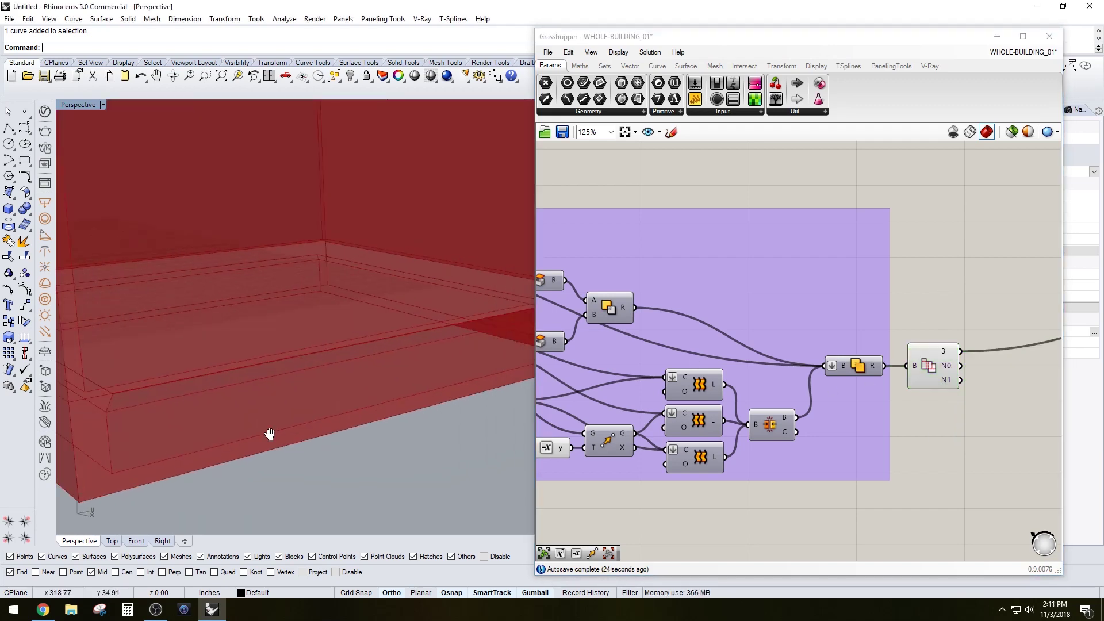
{"action": "scroll", "coordinate": [413, 269], "scroll_direction": "up", "scroll_amount": 6}
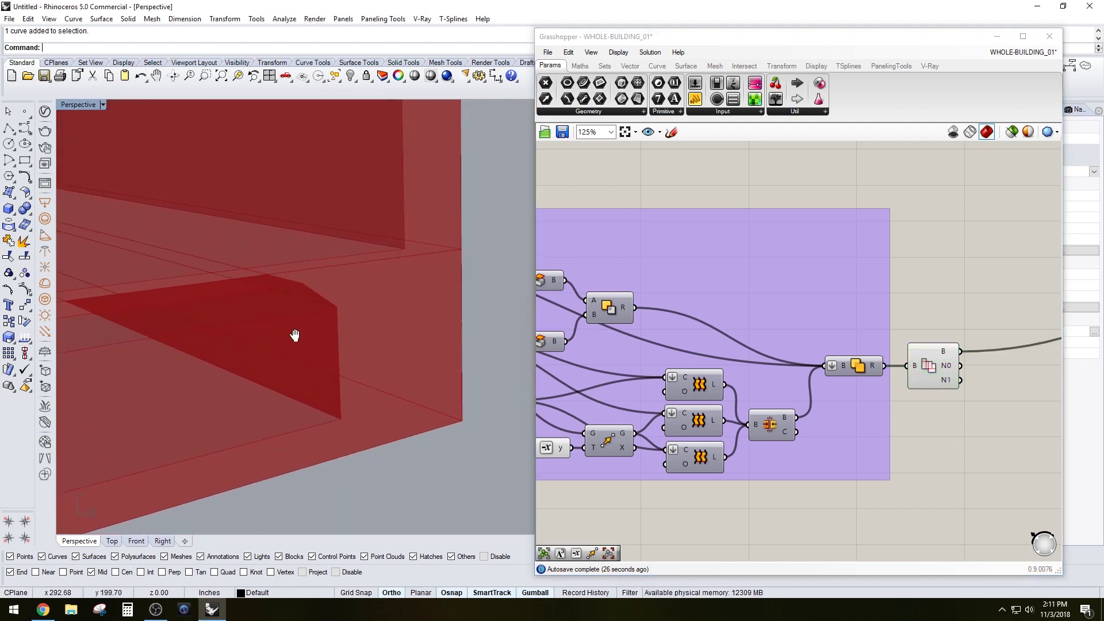
{"action": "right_click_drag", "start_coordinate": [729, 436], "coordinate": [1052, 419]}
{"action": "right_click_drag", "start_coordinate": [566, 392], "coordinate": [974, 450]}
{"action": "scroll", "coordinate": [709, 296], "scroll_direction": "up", "scroll_amount": 1}
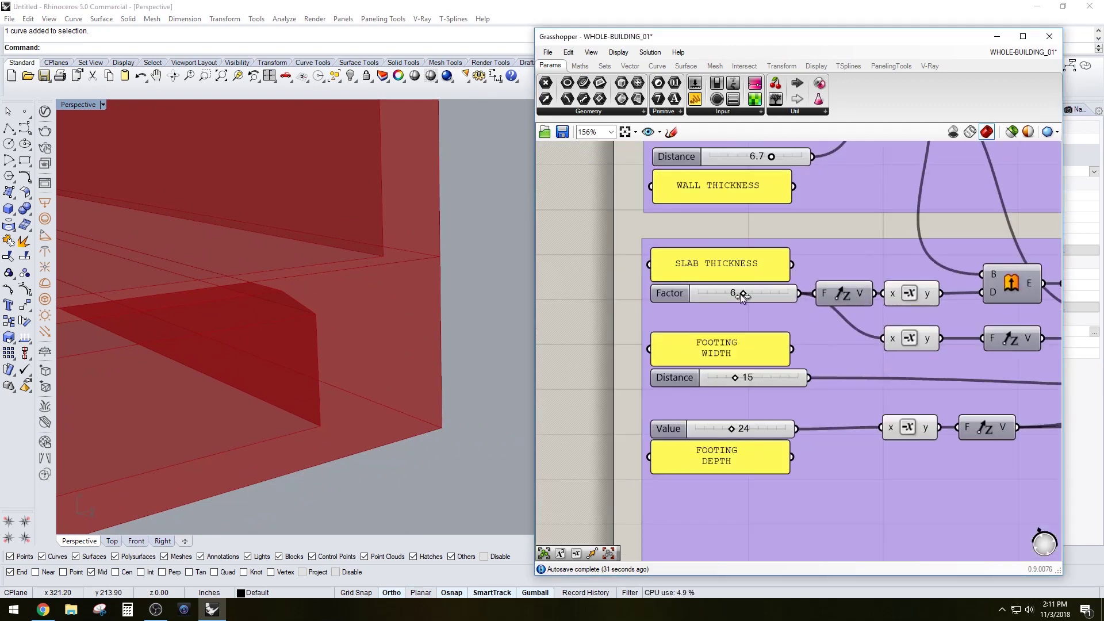
{"action": "mouse_move", "coordinate": [740, 295]}
{"action": "left_mouse_down"}
{"action": "mouse_move", "coordinate": [726, 295]}
{"action": "mouse_move", "coordinate": [745, 298]}
{"action": "left_mouse_up"}
{"action": "left_click_drag", "start_coordinate": [734, 380], "coordinate": [753, 377]}
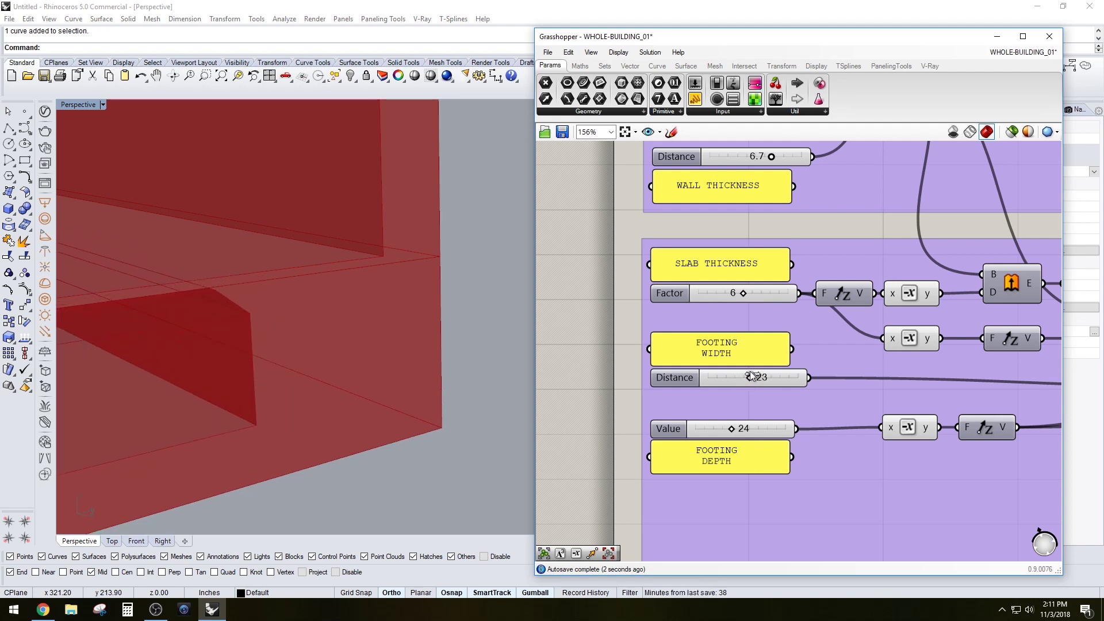
{"action": "mouse_move", "coordinate": [729, 426]}
{"action": "left_mouse_down"}
{"action": "mouse_move", "coordinate": [719, 426]}
{"action": "mouse_move", "coordinate": [747, 419]}
{"action": "mouse_move", "coordinate": [736, 419]}
{"action": "left_mouse_up"}
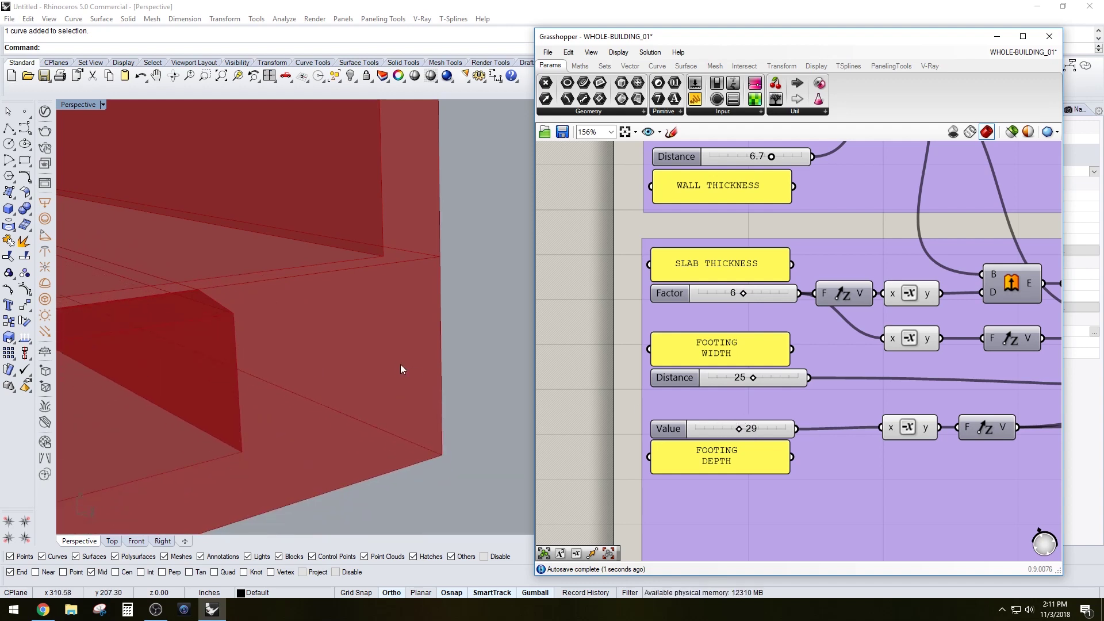
Step: Examine the footing's chamfered inner edge and the slider for the footing bottom chamfer distance
{"action": "right_click_drag", "start_coordinate": [400, 364], "coordinate": [360, 302]}
{"action": "scroll", "coordinate": [362, 304], "scroll_direction": "up", "scroll_amount": 3}
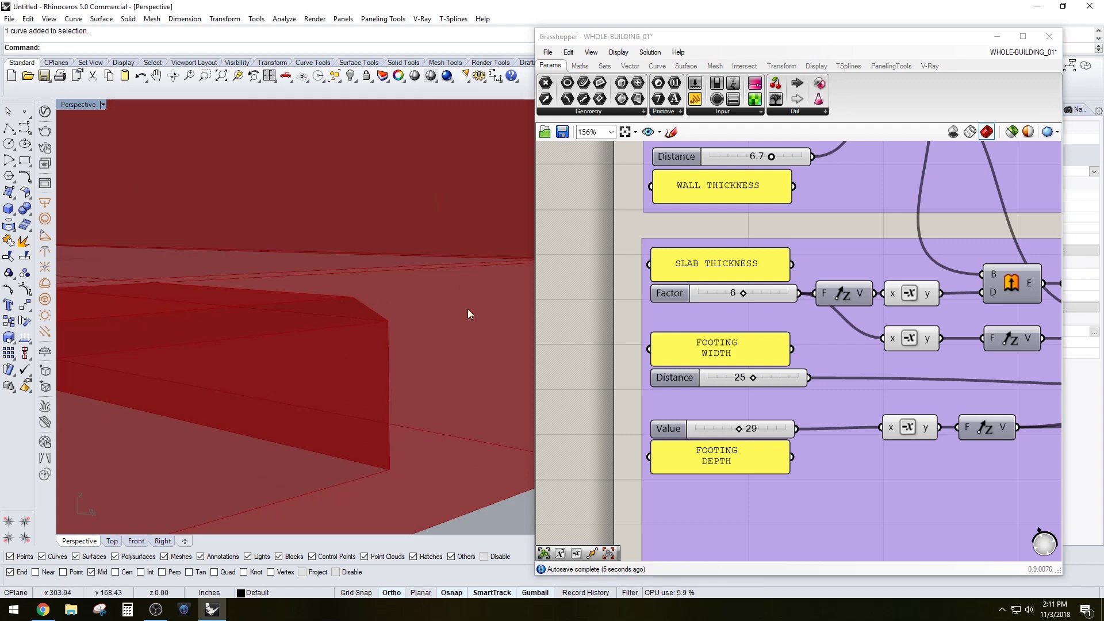
{"action": "scroll", "coordinate": [891, 379], "scroll_direction": "down", "scroll_amount": 4}
{"action": "right_click_drag", "start_coordinate": [892, 380], "coordinate": [774, 388]}
{"action": "scroll", "coordinate": [853, 398], "scroll_direction": "up", "scroll_amount": 3}
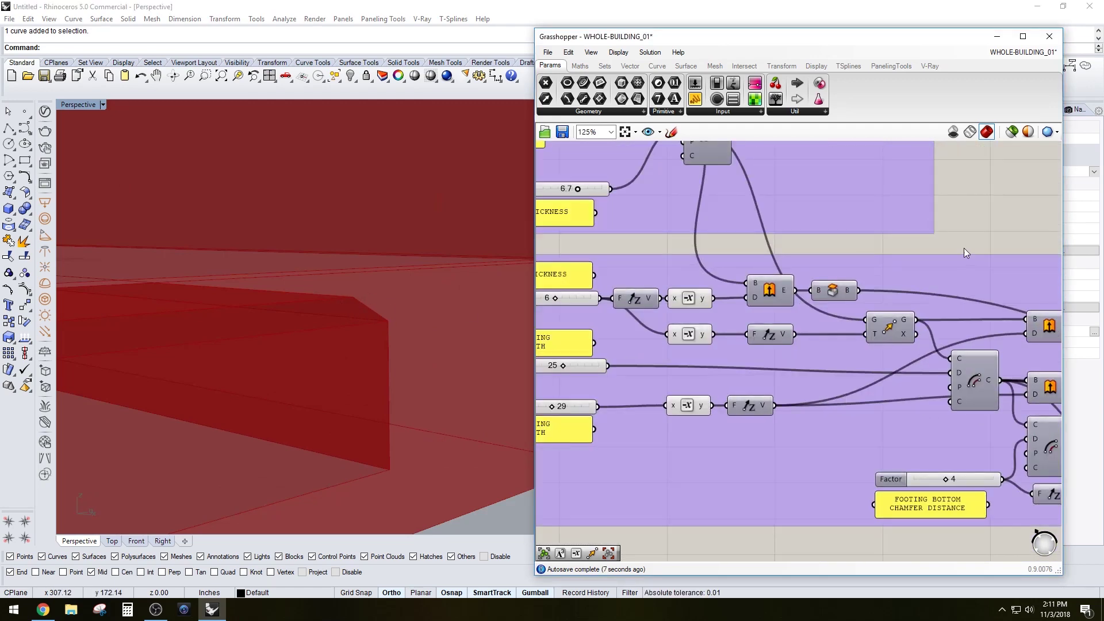
{"action": "right_click_drag", "start_coordinate": [984, 237], "coordinate": [878, 222]}
{"action": "scroll", "coordinate": [776, 489], "scroll_direction": "up", "scroll_amount": 4}
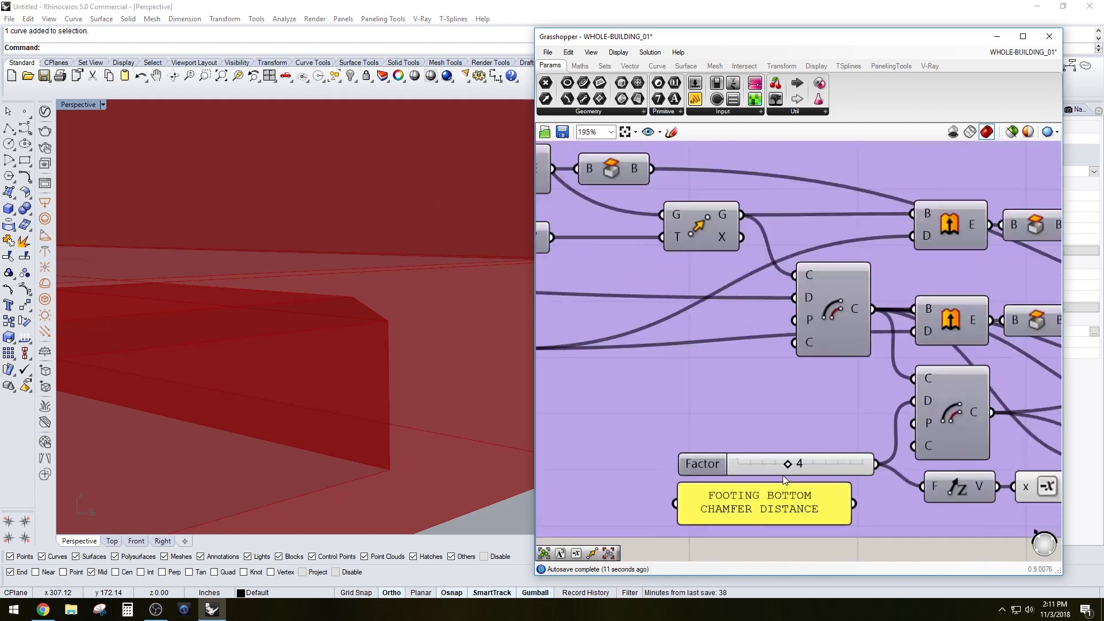
{"action": "left_click_drag", "start_coordinate": [789, 463], "coordinate": [758, 461]}
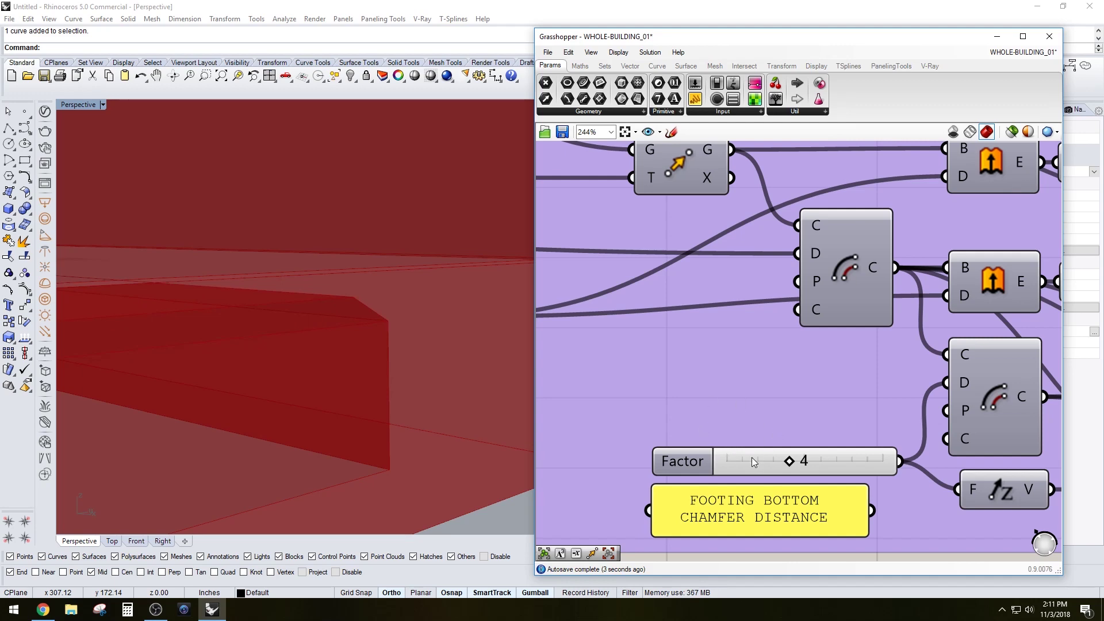
Step: Highlight the slab and footing output and the wall output in turn to inspect their geometry, and clear the selection
{"action": "scroll", "coordinate": [760, 458], "scroll_direction": "down", "scroll_amount": 6}
{"action": "scroll", "coordinate": [805, 299], "scroll_direction": "down", "scroll_amount": 2}
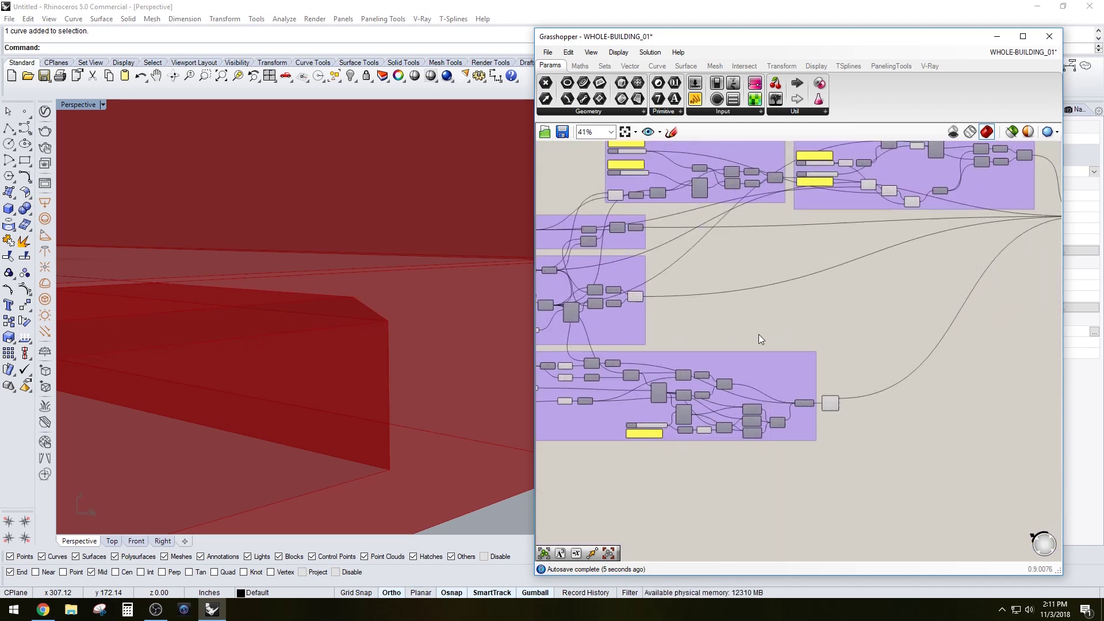
{"action": "scroll", "coordinate": [812, 422], "scroll_direction": "up", "scroll_amount": 2}
{"action": "left_click", "coordinate": [839, 398]}
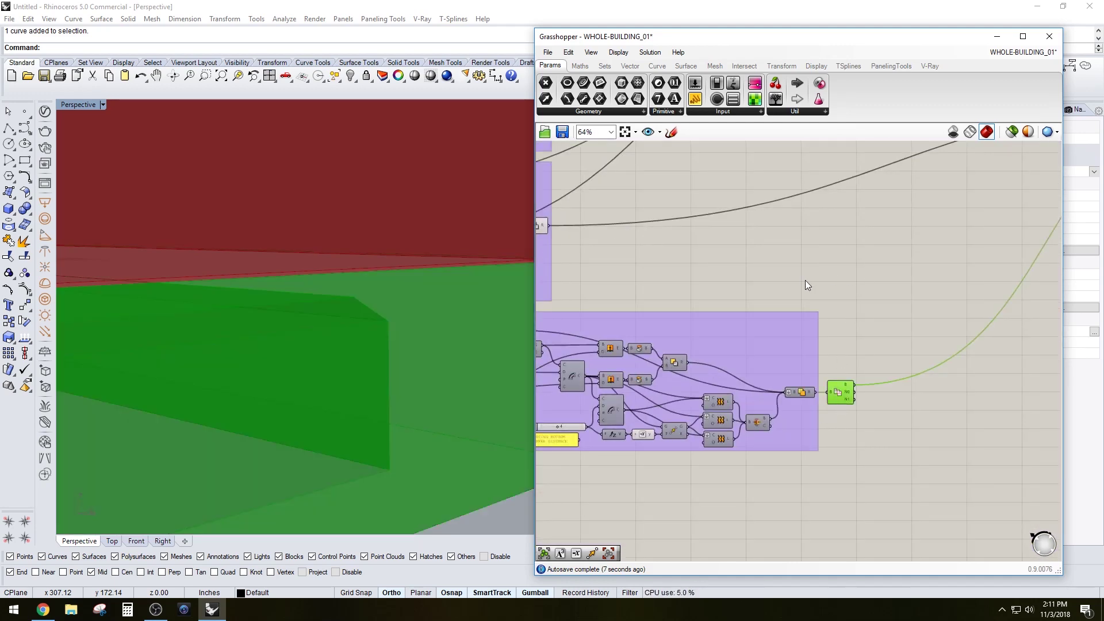
{"action": "scroll", "coordinate": [806, 284], "scroll_direction": "down", "scroll_amount": 3}
{"action": "scroll", "coordinate": [690, 281], "scroll_direction": "up", "scroll_amount": 3}
{"action": "left_click", "coordinate": [697, 278]}
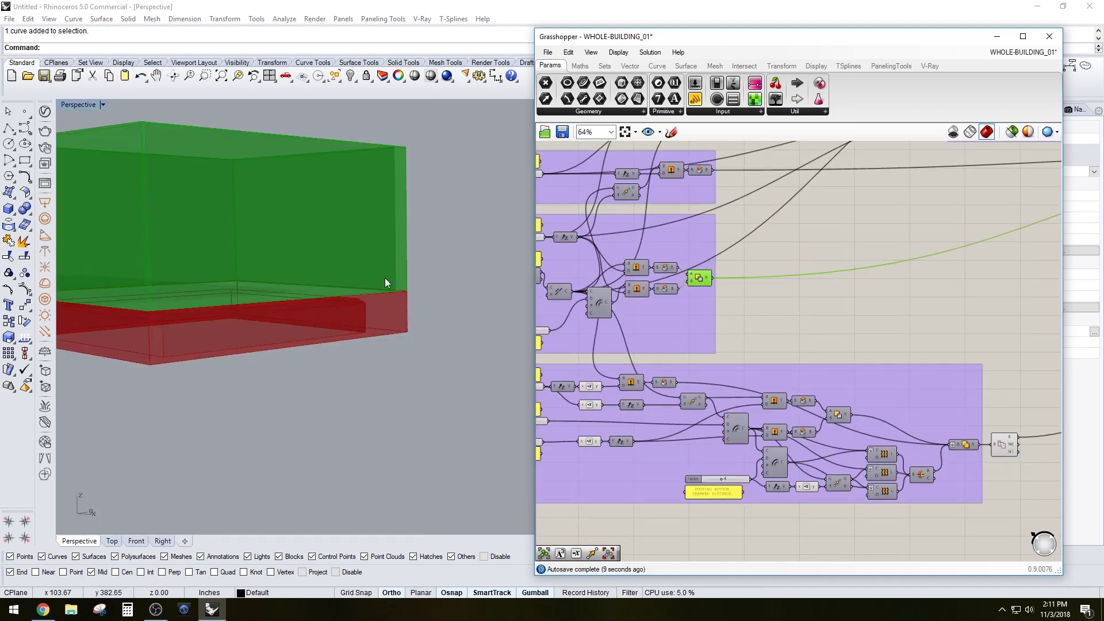
{"action": "right_click_drag", "start_coordinate": [385, 279], "coordinate": [391, 347], "text": "shift"}
{"action": "scroll", "coordinate": [421, 230], "scroll_direction": "up", "scroll_amount": 5}
{"action": "right_click_drag", "start_coordinate": [420, 230], "coordinate": [431, 268]}
{"action": "left_click", "coordinate": [758, 231]}
{"action": "right_click_drag", "start_coordinate": [679, 198], "coordinate": [747, 251]}
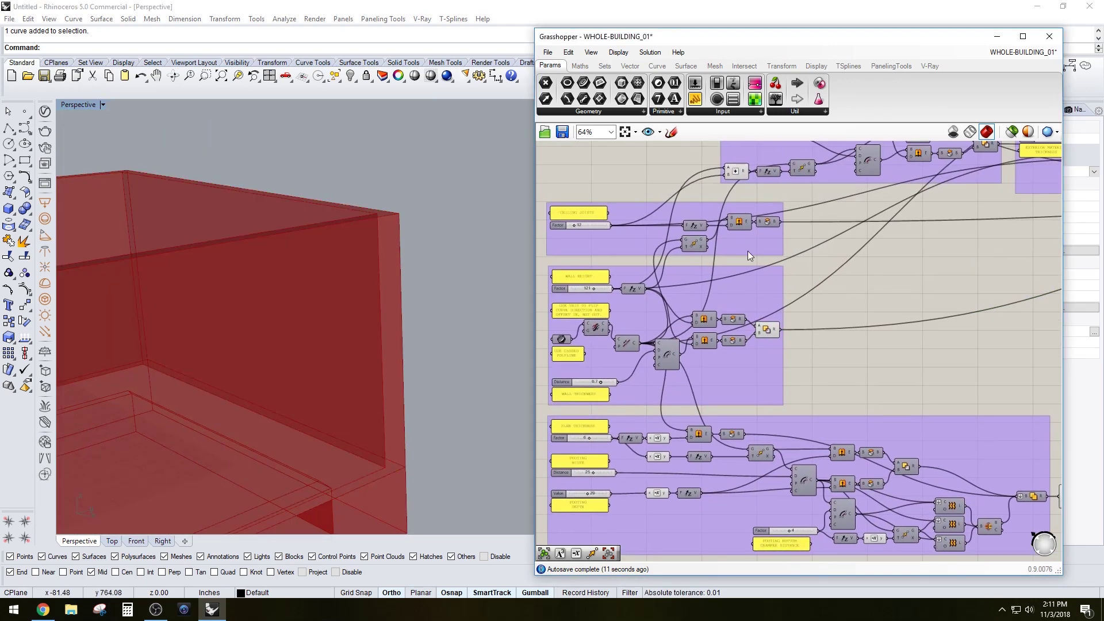
Step: Turn on the preview of the capped solid that ends the ceiling joists group
{"action": "scroll", "coordinate": [753, 224], "scroll_direction": "up", "scroll_amount": 4}
{"action": "left_click", "coordinate": [784, 219]}
{"action": "right_click", "coordinate": [784, 219]}
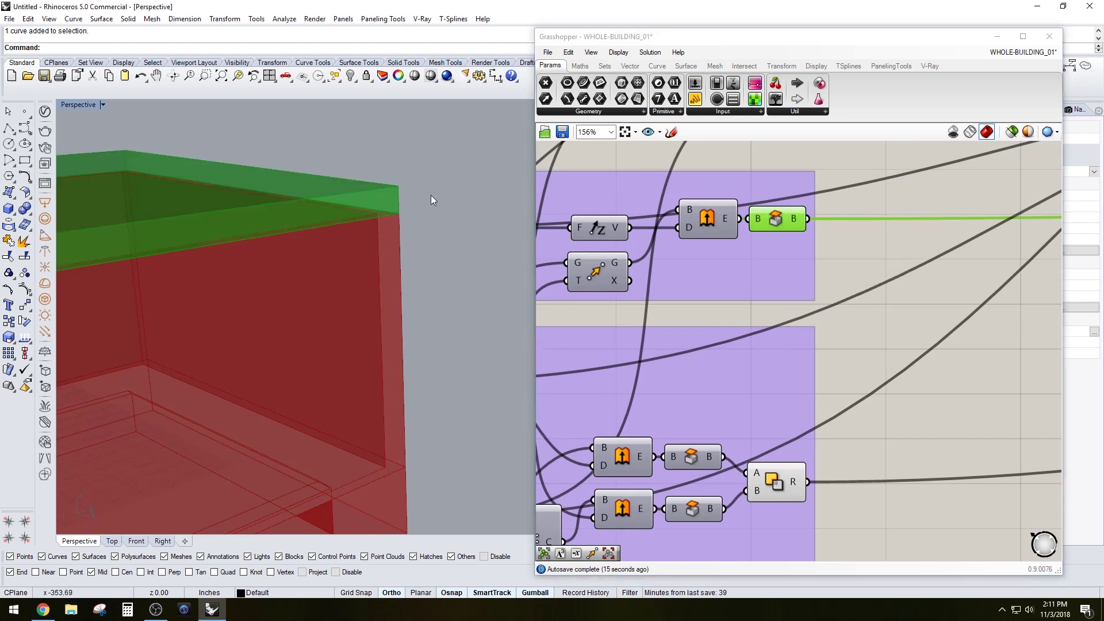
{"action": "left_click", "coordinate": [891, 205]}
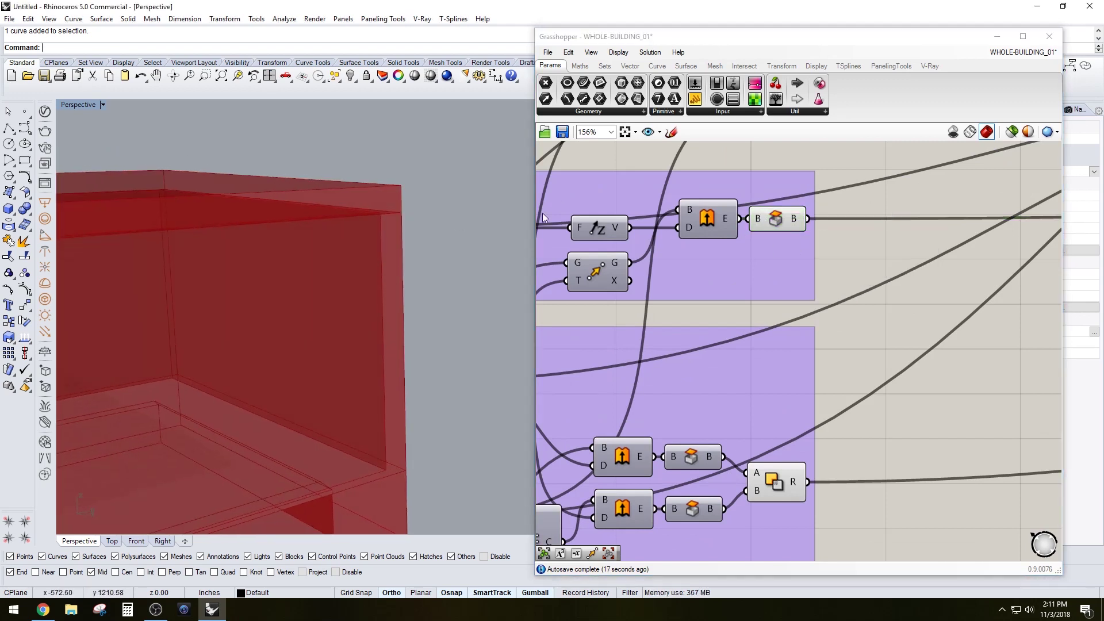
{"action": "mouse_move", "coordinate": [396, 211]}
{"action": "right_mouse_down"}
{"action": "mouse_move", "coordinate": [347, 209]}
{"action": "mouse_move", "coordinate": [315, 233]}
{"action": "mouse_move", "coordinate": [415, 220]}
{"action": "mouse_move", "coordinate": [384, 220]}
{"action": "right_mouse_up"}
Step: Set the ceiling joists factor to 24
{"action": "right_click_drag", "start_coordinate": [612, 233], "coordinate": [898, 271]}
{"action": "scroll", "coordinate": [898, 271], "scroll_direction": "down", "scroll_amount": 2}
{"action": "scroll", "coordinate": [692, 244], "scroll_direction": "up", "scroll_amount": 3}
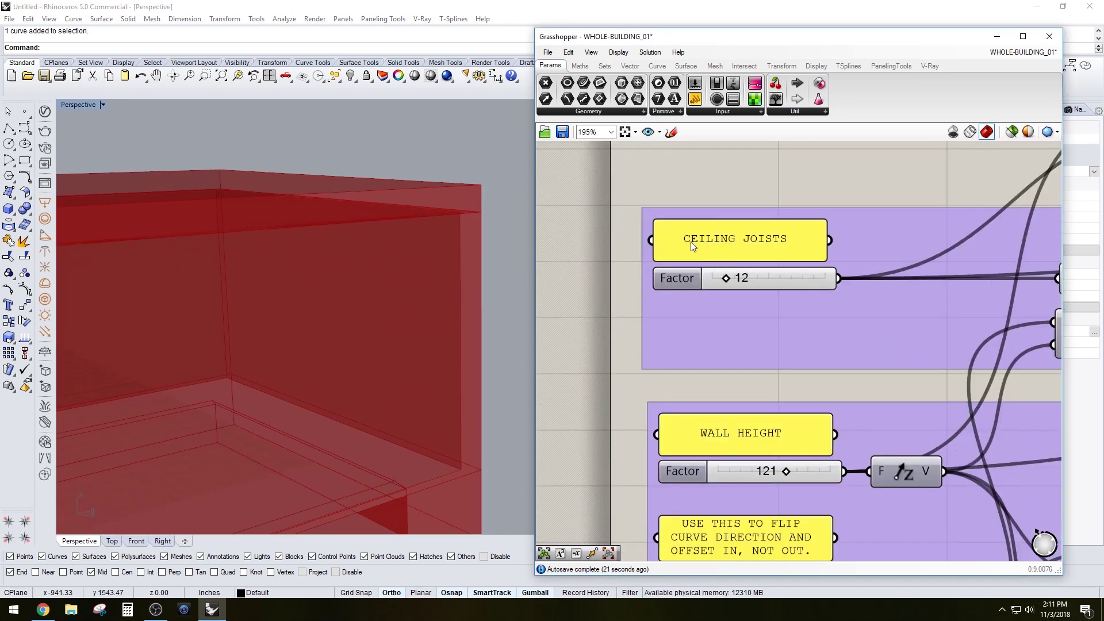
{"action": "mouse_move", "coordinate": [725, 277]}
{"action": "left_mouse_down"}
{"action": "mouse_move", "coordinate": [742, 278]}
{"action": "mouse_move", "coordinate": [728, 277]}
{"action": "left_mouse_up"}
{"action": "double_click", "coordinate": [682, 281]}
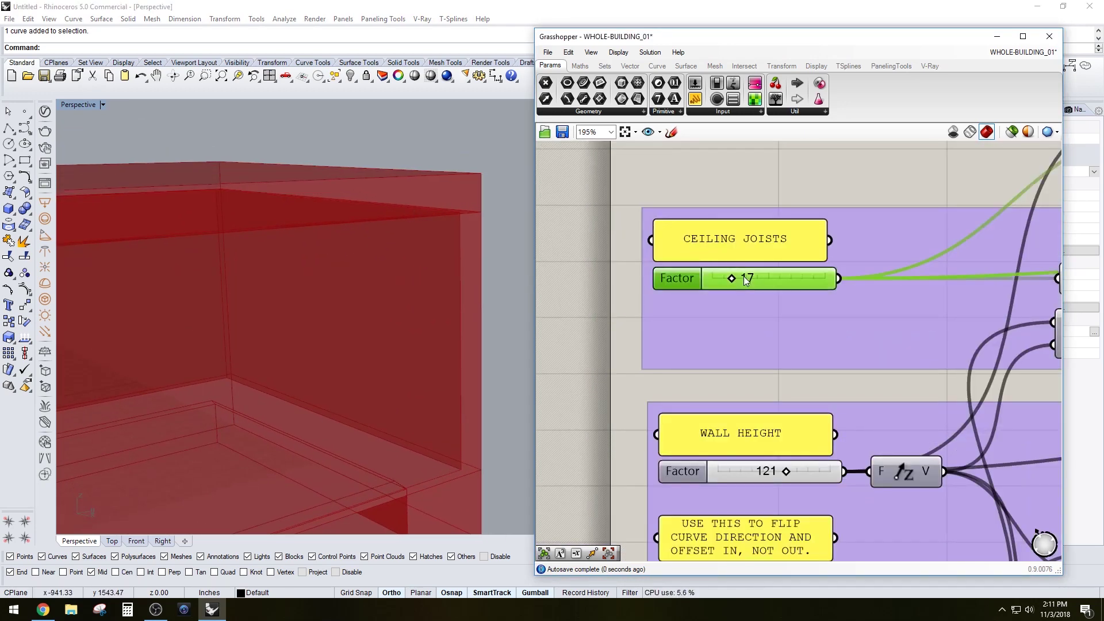
{"action": "type", "text": "24"}
{"action": "key", "text": "Return"}
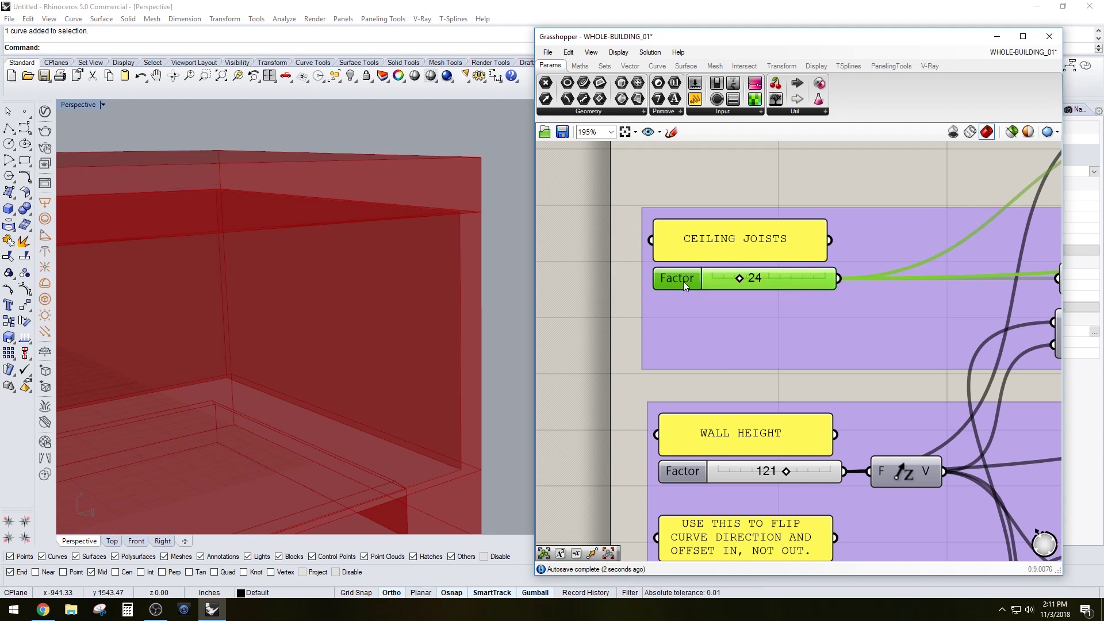
{"action": "left_click", "coordinate": [629, 181]}
Step: Turn on the preview of the parapet group's final solid, inspect its corner, and clear the selection
{"action": "scroll", "coordinate": [695, 198], "scroll_direction": "down", "scroll_amount": 5}
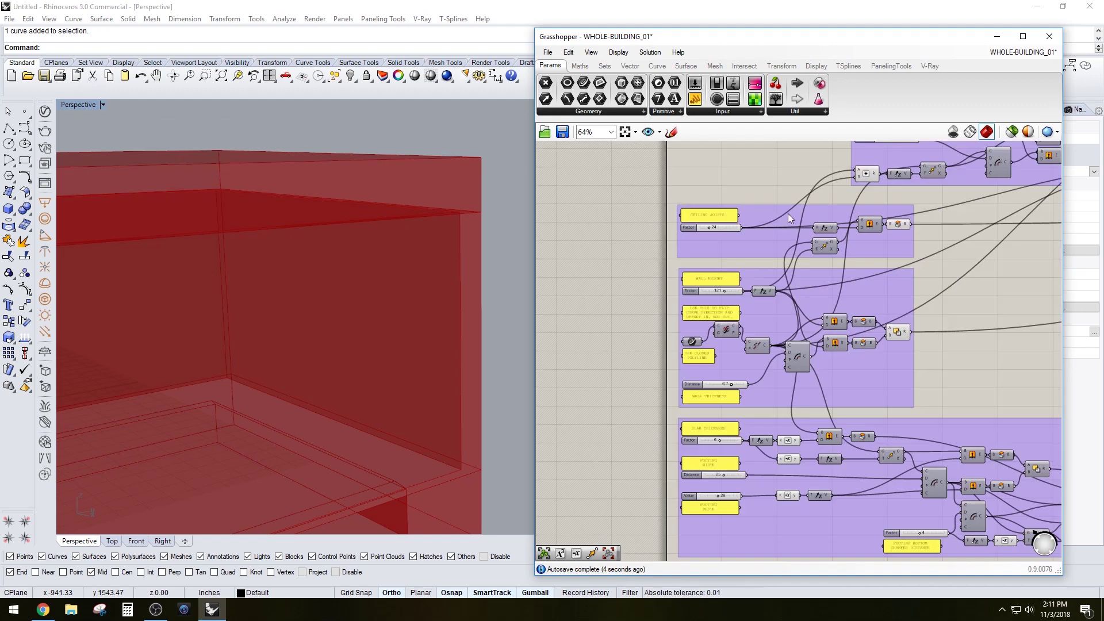
{"action": "right_click_drag", "start_coordinate": [840, 193], "coordinate": [744, 285]}
{"action": "scroll", "coordinate": [836, 221], "scroll_direction": "up", "scroll_amount": 3}
{"action": "right_click_drag", "start_coordinate": [835, 220], "coordinate": [795, 251]}
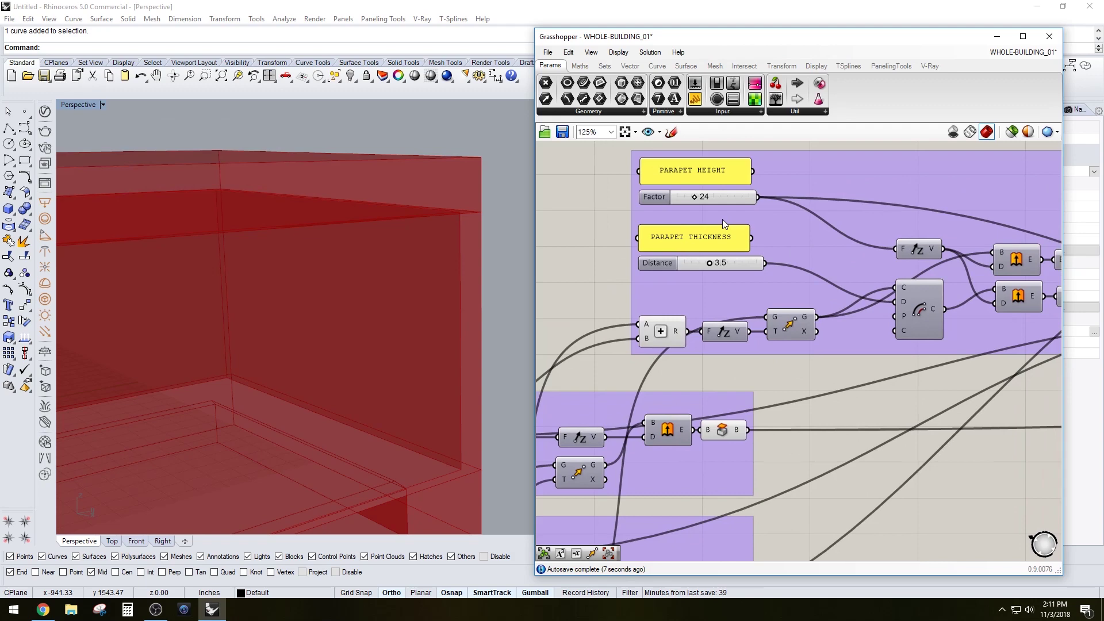
{"action": "scroll", "coordinate": [722, 219], "scroll_direction": "down", "scroll_amount": 4}
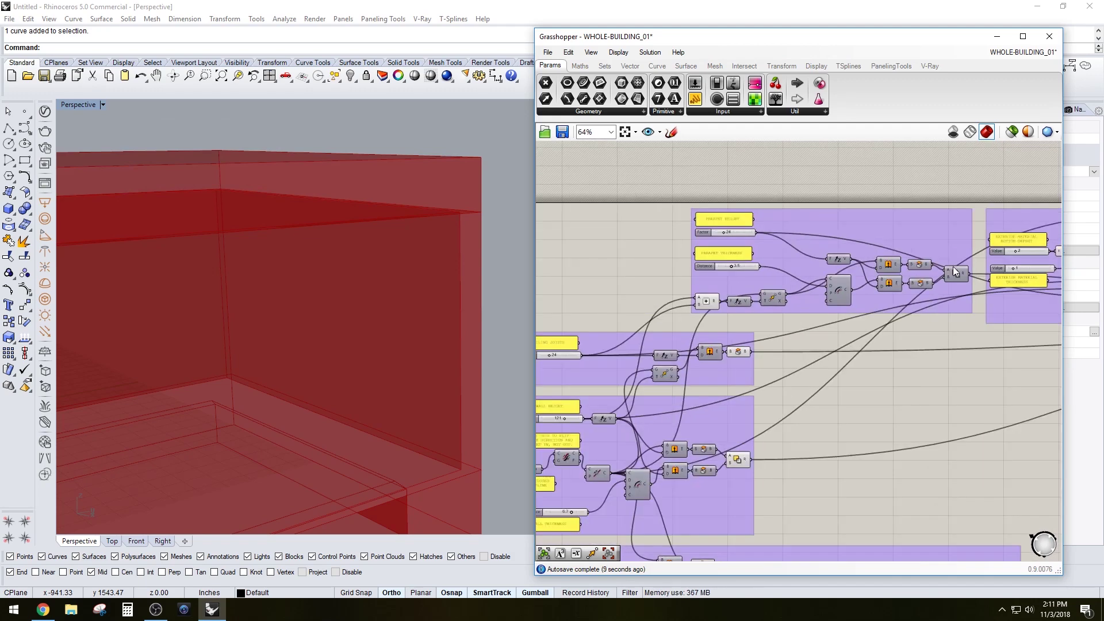
{"action": "scroll", "coordinate": [956, 272], "scroll_direction": "up", "scroll_amount": 4}
{"action": "right_click", "coordinate": [936, 275]}
{"action": "left_click", "coordinate": [957, 296]}
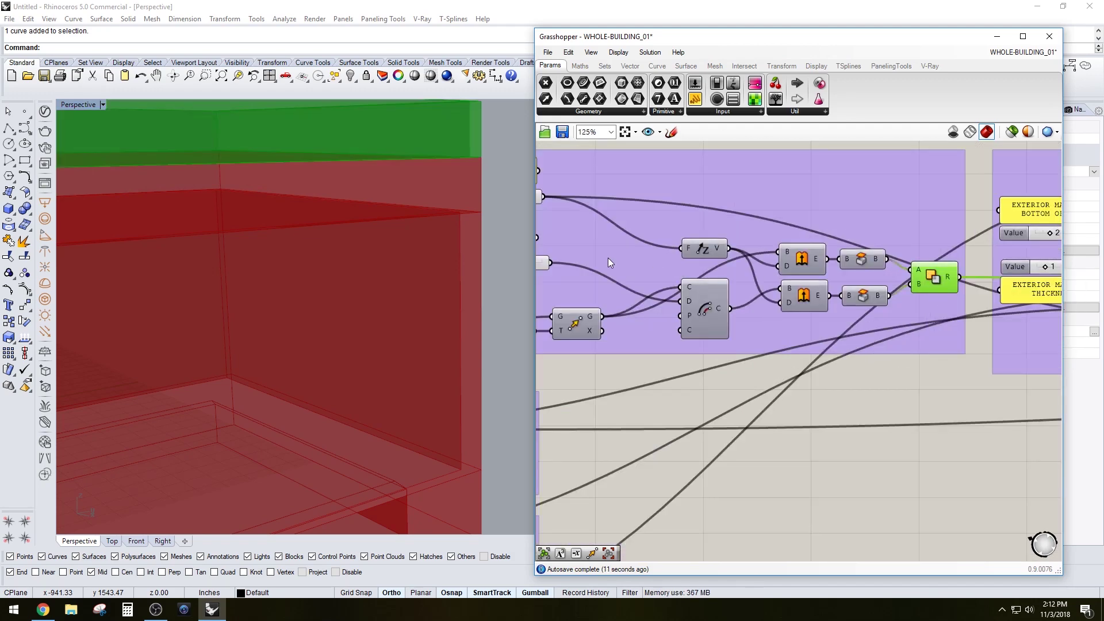
{"action": "scroll", "coordinate": [462, 188], "scroll_direction": "down", "scroll_amount": 5}
{"action": "scroll", "coordinate": [457, 188], "scroll_direction": "up", "scroll_amount": 6}
{"action": "right_click_drag", "start_coordinate": [462, 189], "coordinate": [485, 140]}
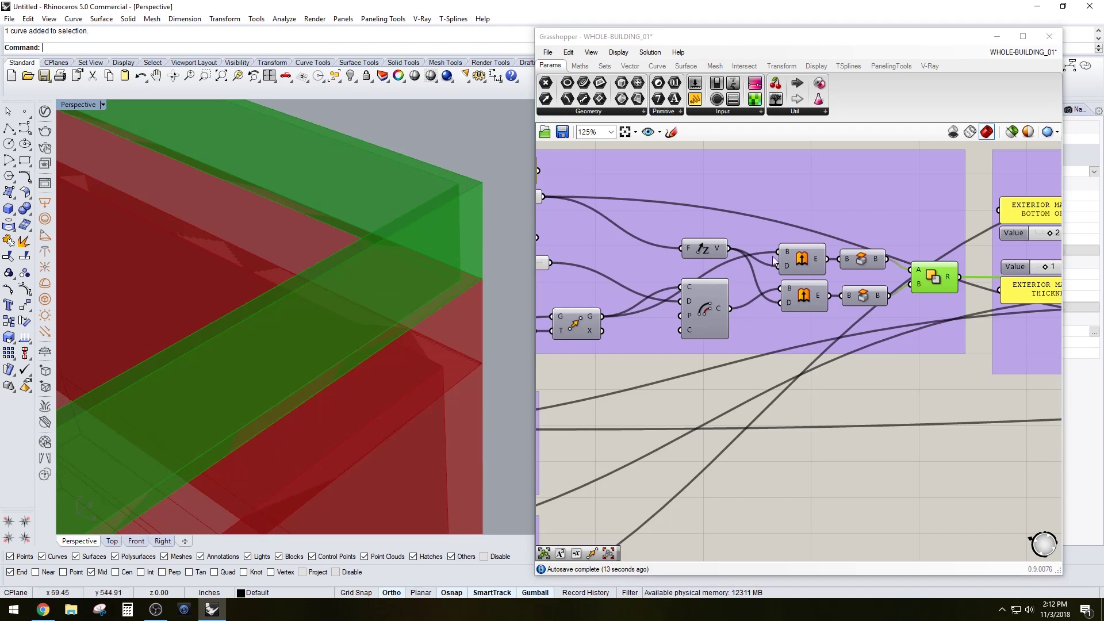
{"action": "left_click", "coordinate": [802, 374]}
Step: Set the parapet thickness to 5.5
{"action": "right_click_drag", "start_coordinate": [802, 374], "coordinate": [1058, 418]}
{"action": "scroll", "coordinate": [721, 249], "scroll_direction": "up", "scroll_amount": 2}
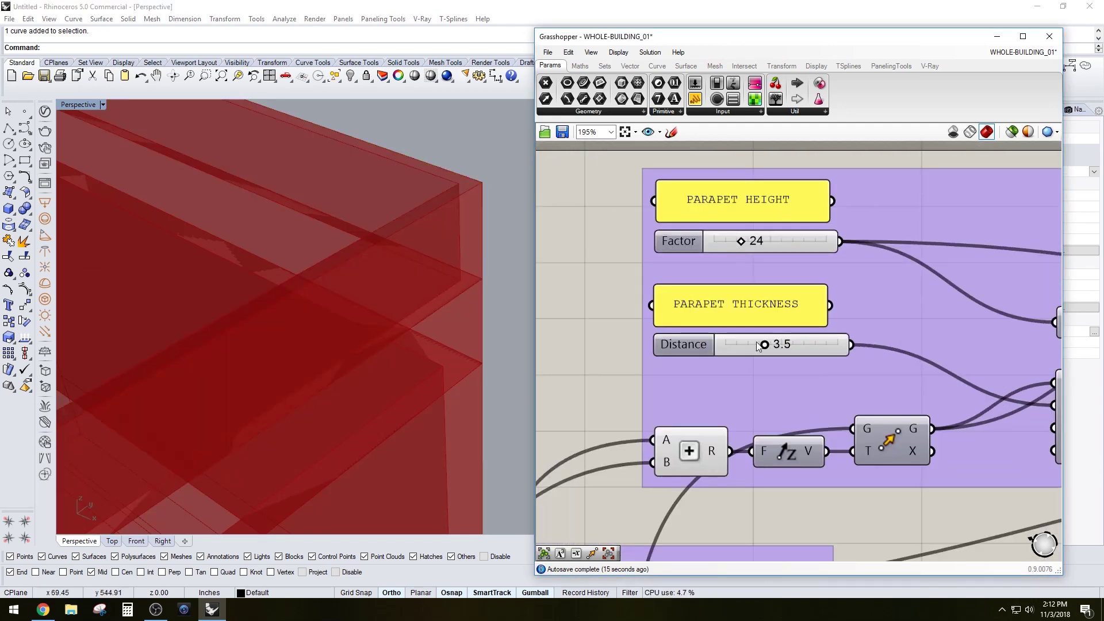
{"action": "left_click_drag", "start_coordinate": [771, 352], "coordinate": [785, 347]}
{"action": "double_click", "coordinate": [785, 346]}
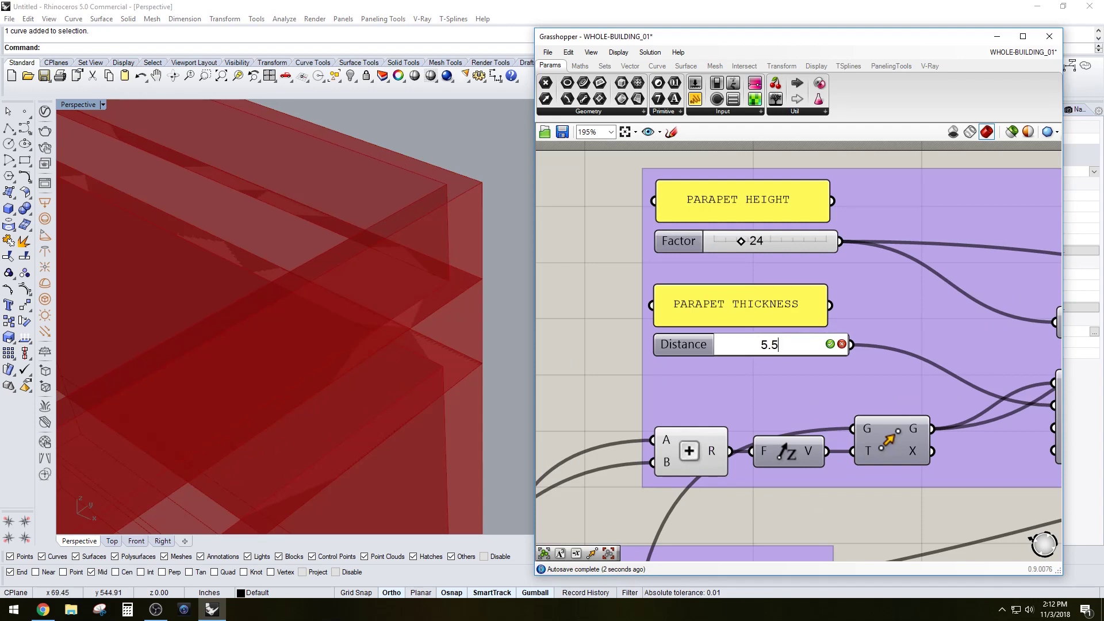
{"action": "key", "text": "Return"}
Step: Try a parapet height of 39 and set it back to 24
{"action": "left_click", "coordinate": [755, 247]}
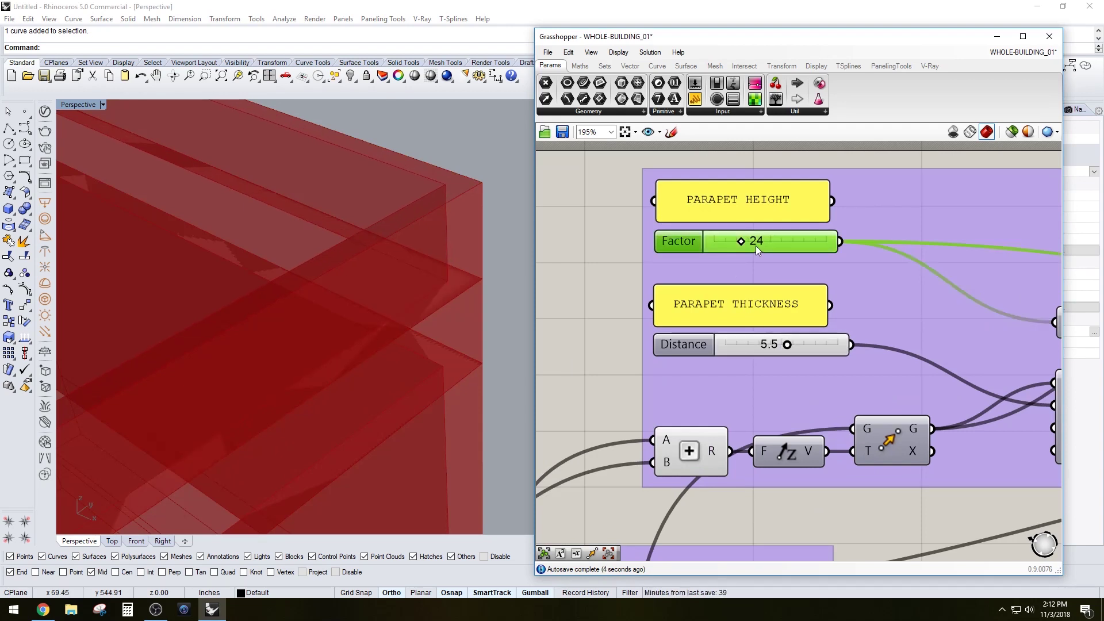
{"action": "left_click_drag", "start_coordinate": [742, 242], "coordinate": [766, 244]}
{"action": "double_click", "coordinate": [766, 244]}
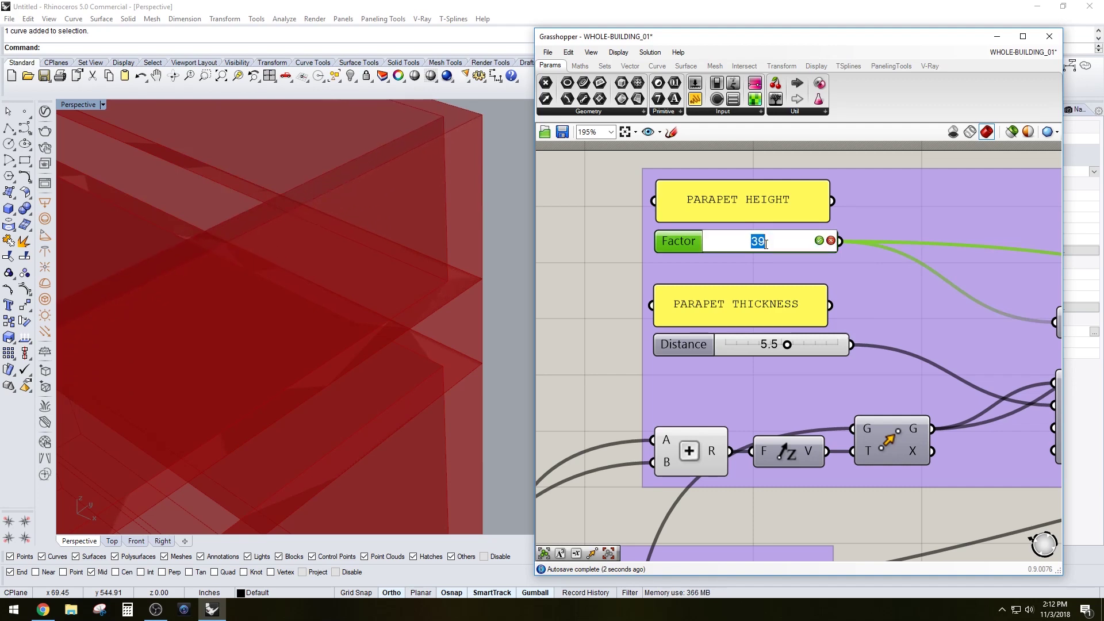
{"action": "type", "text": "24"}
{"action": "key", "text": "Return"}
Step: Turn on the preview of the final solid in the exterior material group
{"action": "scroll", "coordinate": [391, 224], "scroll_direction": "down", "scroll_amount": 5}
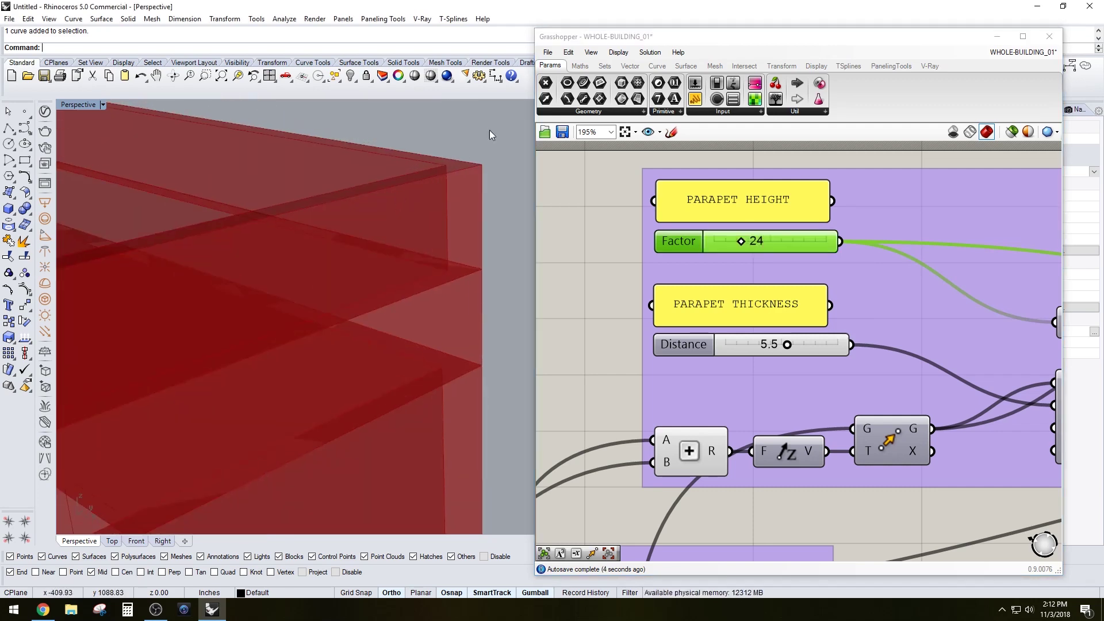
{"action": "scroll", "coordinate": [448, 224], "scroll_direction": "down", "scroll_amount": 3}
{"action": "scroll", "coordinate": [425, 259], "scroll_direction": "up", "scroll_amount": 5}
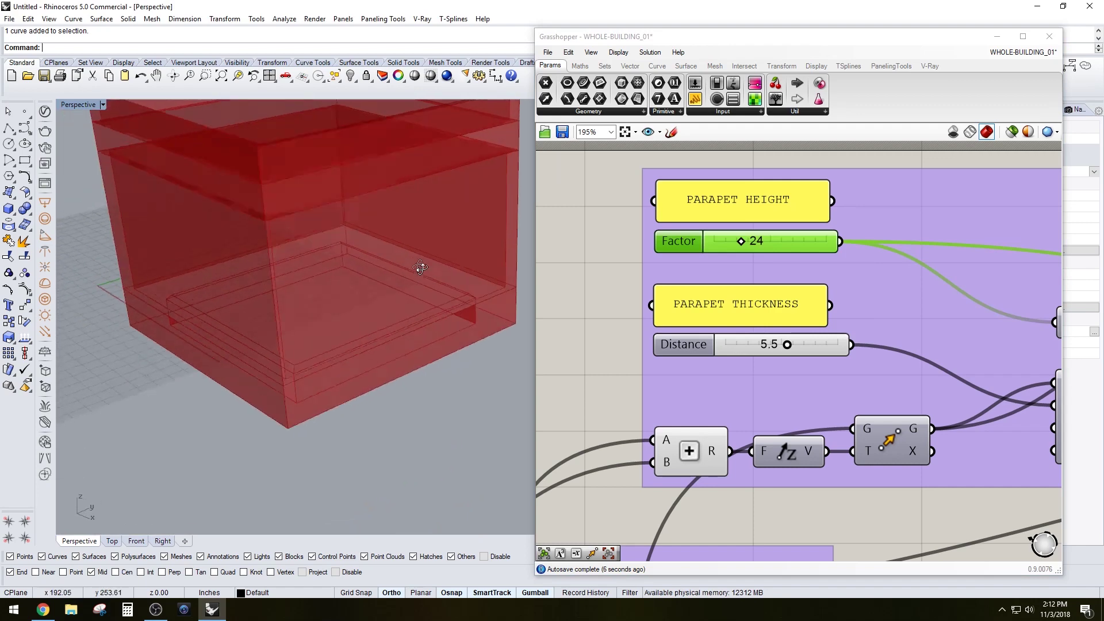
{"action": "scroll", "coordinate": [943, 270], "scroll_direction": "down", "scroll_amount": 4}
{"action": "right_click_drag", "start_coordinate": [943, 270], "coordinate": [563, 241]}
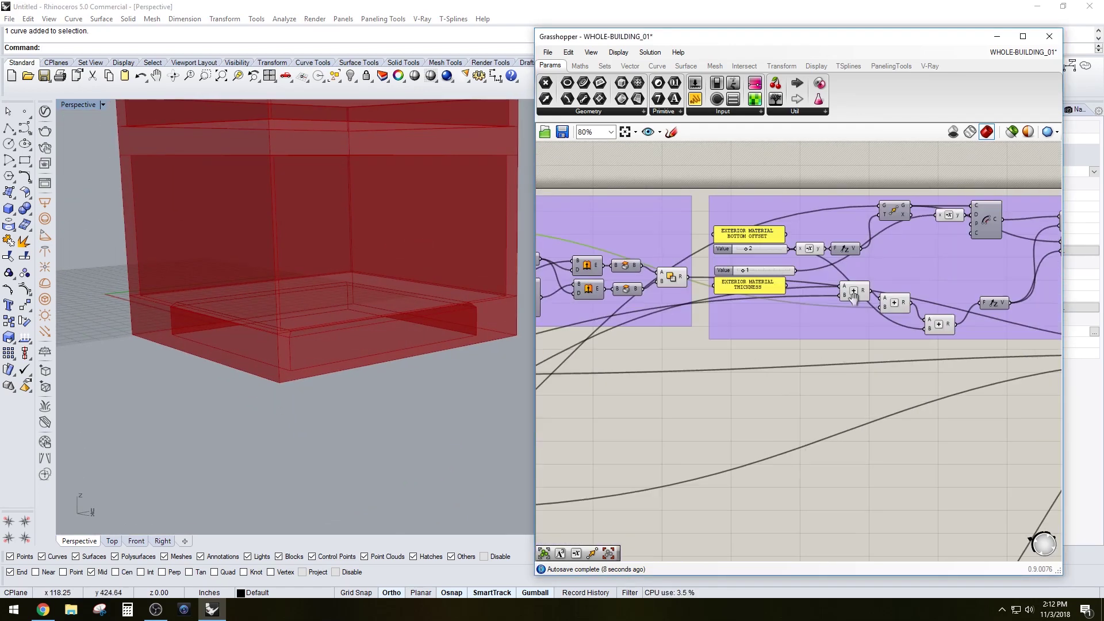
{"action": "right_click_drag", "start_coordinate": [1018, 291], "coordinate": [774, 330]}
{"action": "right_click_drag", "start_coordinate": [590, 270], "coordinate": [683, 283]}
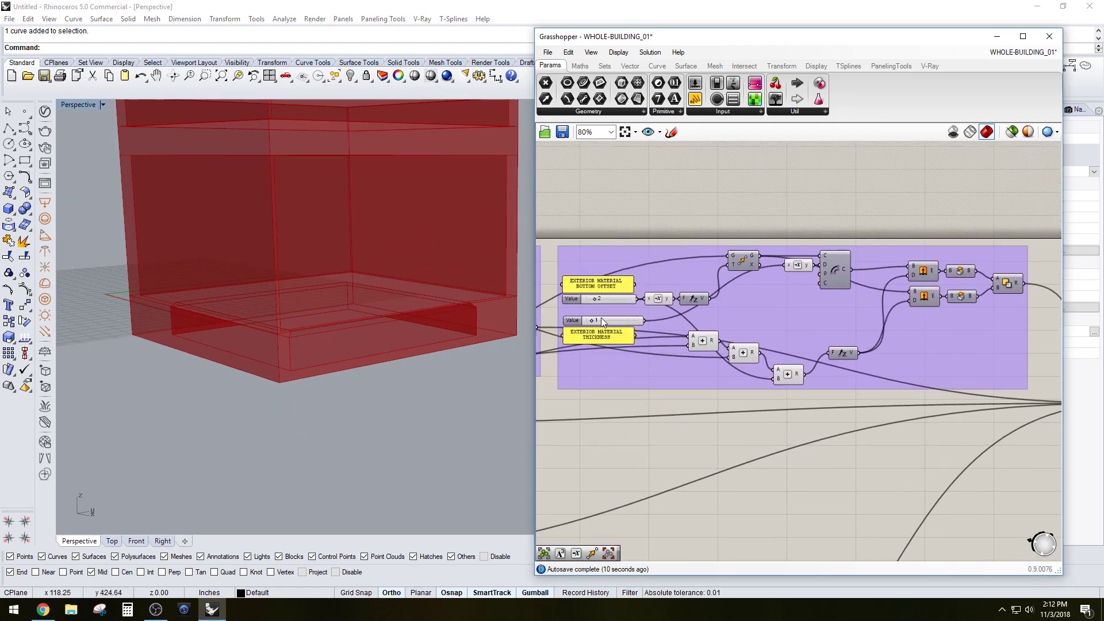
{"action": "scroll", "coordinate": [1000, 299], "scroll_direction": "up", "scroll_amount": 5}
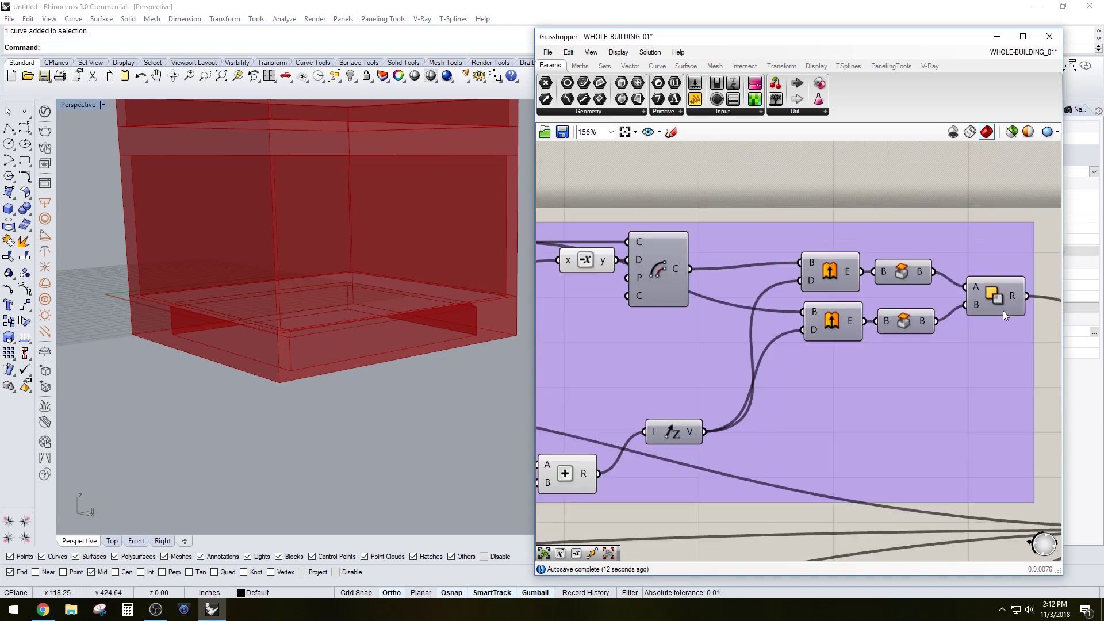
{"action": "right_click", "coordinate": [995, 294]}
{"action": "left_click", "coordinate": [1003, 325]}
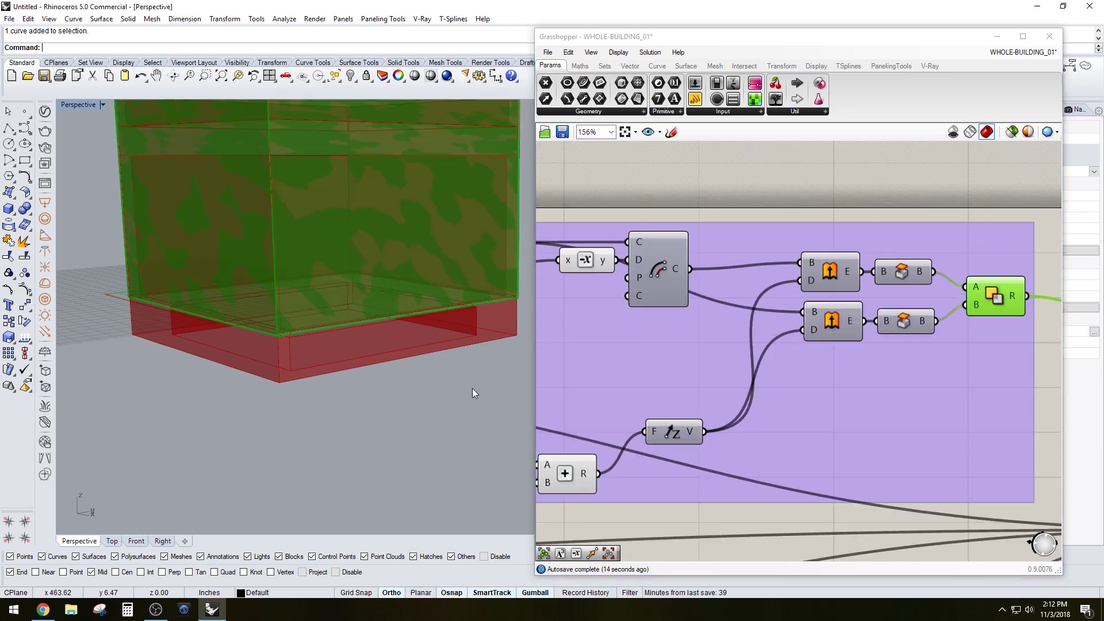
Step: Restore the four-viewport layout, fit all views to the model's extents, and examine the exterior material's bottom corner in the Front view
{"action": "scroll", "coordinate": [377, 381], "scroll_direction": "up", "scroll_amount": 2}
{"action": "scroll", "coordinate": [393, 339], "scroll_direction": "up", "scroll_amount": 3}
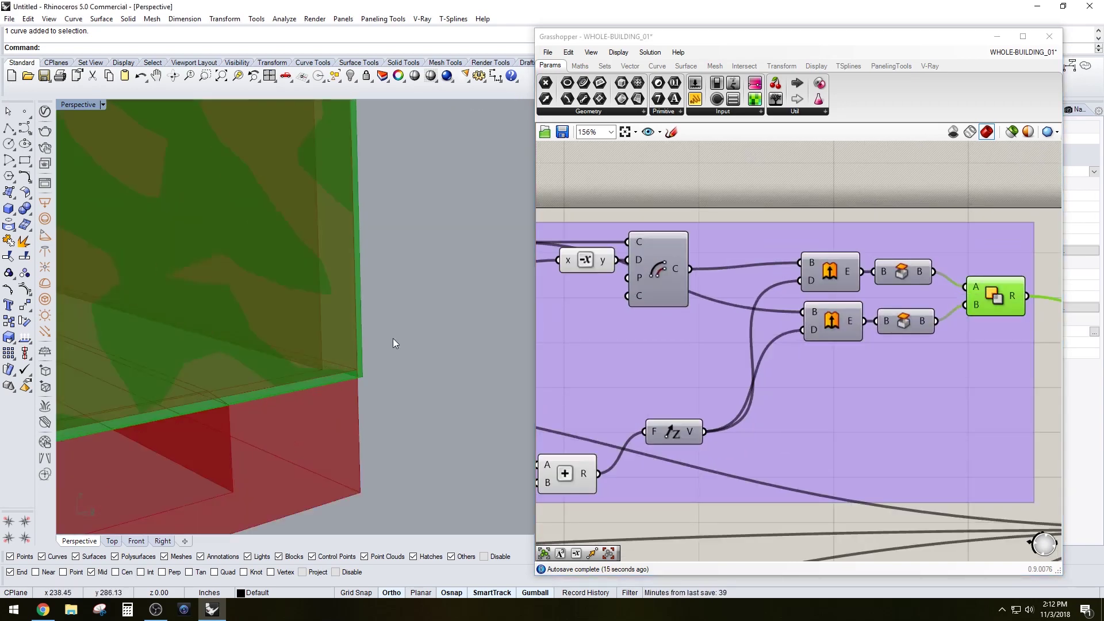
{"action": "double_click", "coordinate": [74, 108]}
{"action": "scroll", "coordinate": [343, 205], "scroll_direction": "up", "scroll_amount": 2}
{"action": "scroll", "coordinate": [368, 219], "scroll_direction": "down", "scroll_amount": 2}
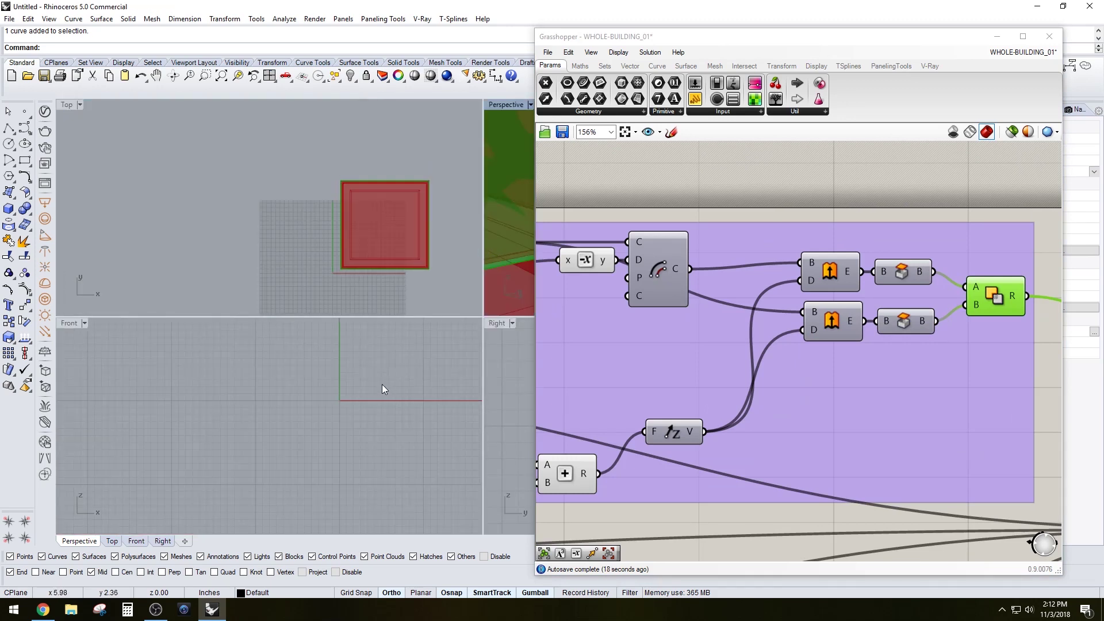
{"action": "scroll", "coordinate": [382, 383], "scroll_direction": "down", "scroll_amount": 10}
{"action": "right_click_drag", "start_coordinate": [381, 384], "coordinate": [325, 409]}
{"action": "type", "text": "z a e"}
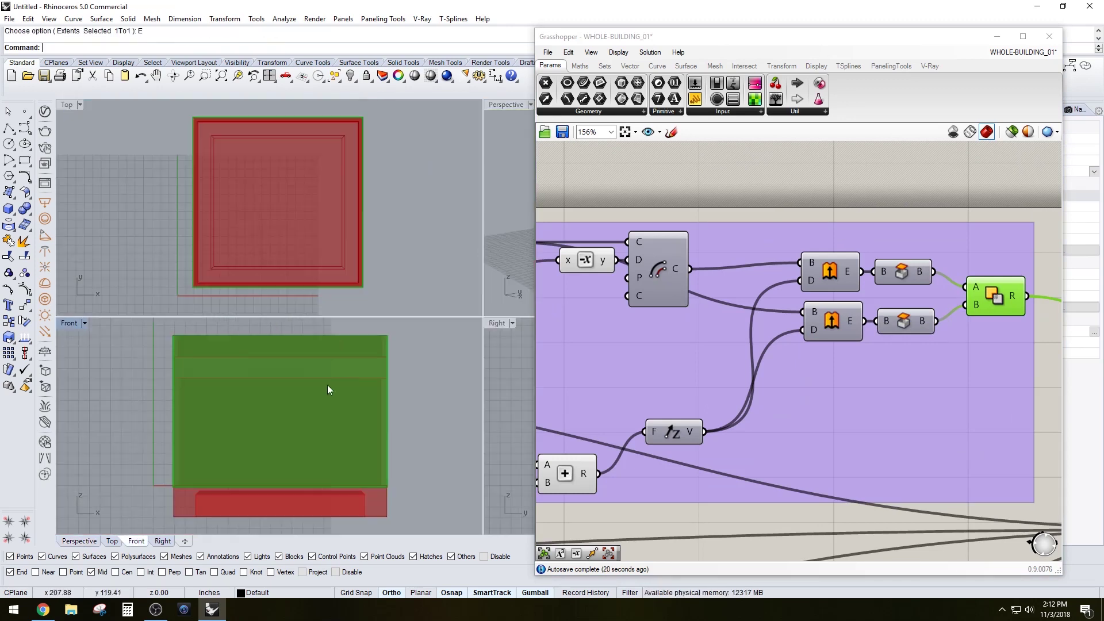
{"action": "scroll", "coordinate": [354, 495], "scroll_direction": "up", "scroll_amount": 3}
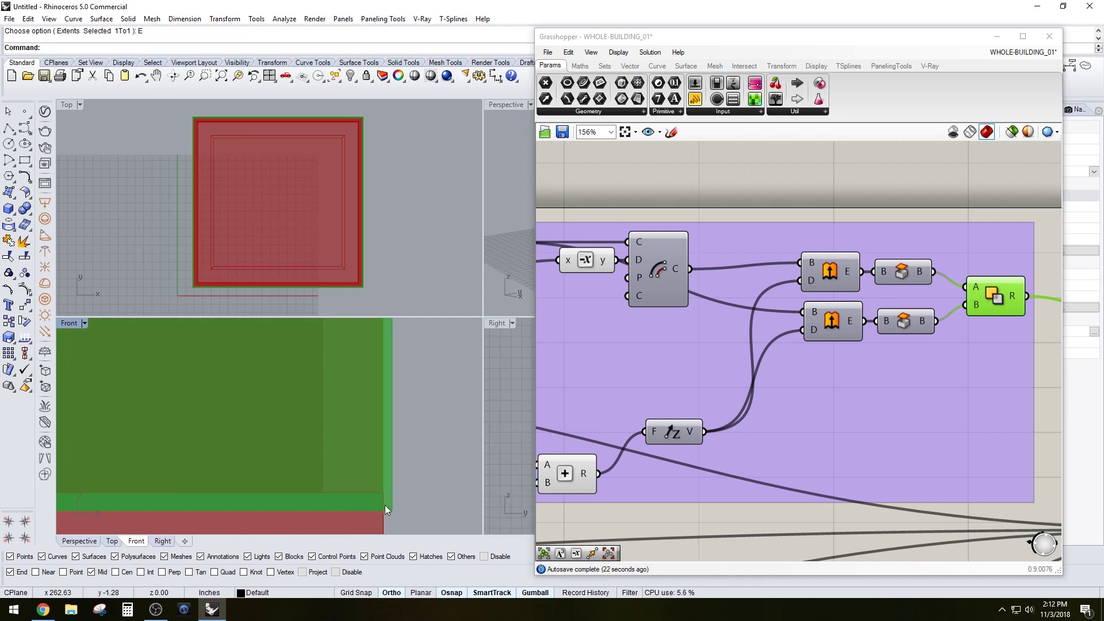
Step: Set the exterior material bottom offset to 1 and clear the selection
{"action": "right_click_drag", "start_coordinate": [605, 393], "coordinate": [903, 364]}
{"action": "right_click_drag", "start_coordinate": [681, 323], "coordinate": [768, 346]}
{"action": "scroll", "coordinate": [572, 342], "scroll_direction": "up", "scroll_amount": 3}
{"action": "right_click_drag", "start_coordinate": [609, 337], "coordinate": [702, 317]}
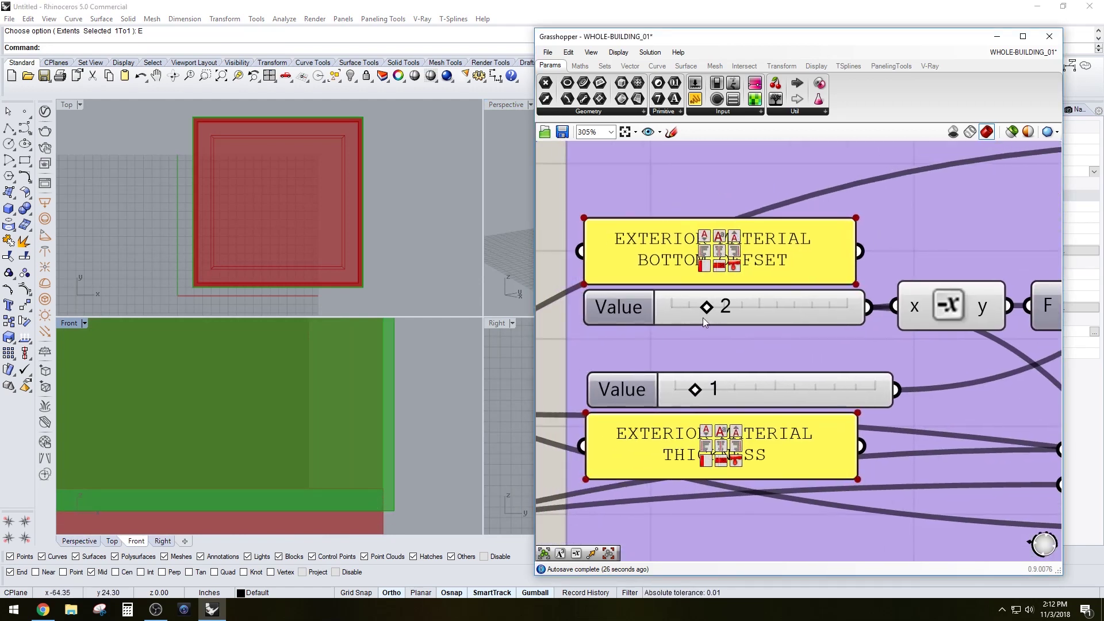
{"action": "left_click_drag", "start_coordinate": [704, 310], "coordinate": [689, 310]}
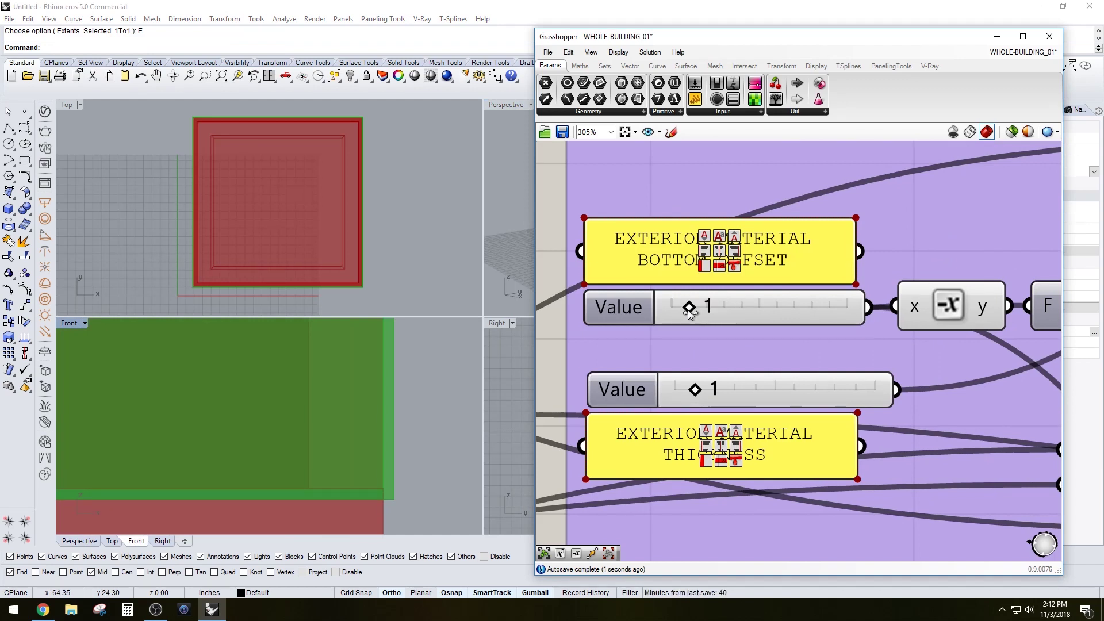
{"action": "mouse_move", "coordinate": [704, 318]}
{"action": "left_mouse_down"}
{"action": "mouse_move", "coordinate": [692, 317]}
{"action": "mouse_move", "coordinate": [755, 317]}
{"action": "mouse_move", "coordinate": [687, 319]}
{"action": "left_mouse_up"}
{"action": "left_click", "coordinate": [641, 345]}
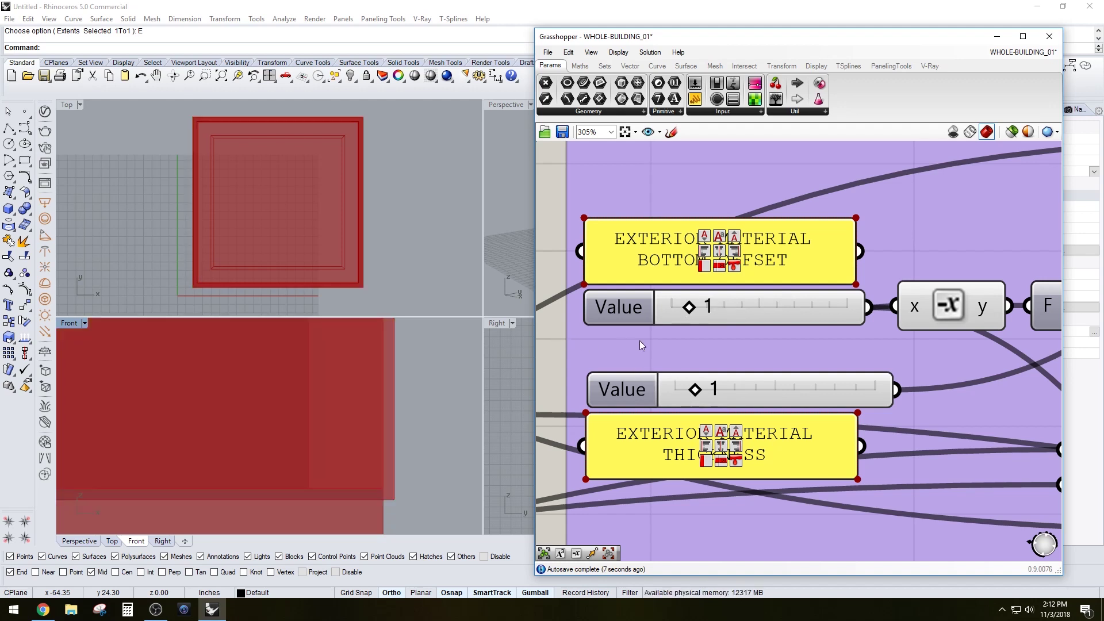
Step: Set the exterior material thickness to 2
{"action": "right_click_drag", "start_coordinate": [794, 370], "coordinate": [806, 355]}
{"action": "mouse_move", "coordinate": [723, 375]}
{"action": "left_mouse_down"}
{"action": "mouse_move", "coordinate": [759, 372]}
{"action": "mouse_move", "coordinate": [702, 374]}
{"action": "mouse_move", "coordinate": [729, 375]}
{"action": "left_mouse_up"}
{"action": "left_click", "coordinate": [340, 213]}
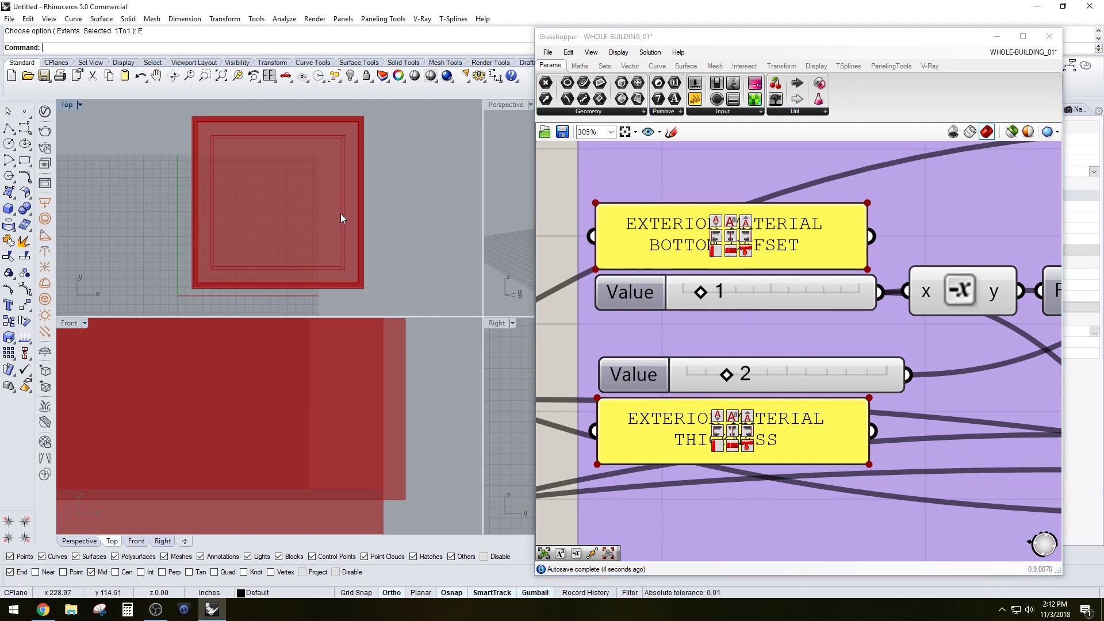
Step: Maximize the Perspective view and examine the whole building from outside
{"action": "scroll", "coordinate": [826, 204], "scroll_direction": "down", "scroll_amount": 8}
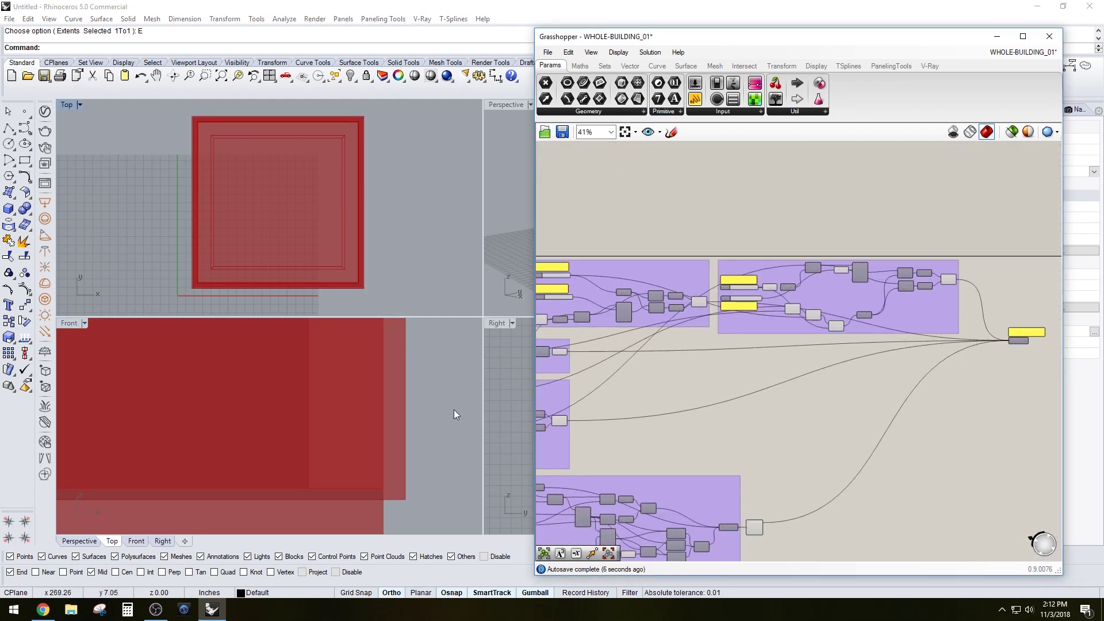
{"action": "left_click", "coordinate": [515, 193]}
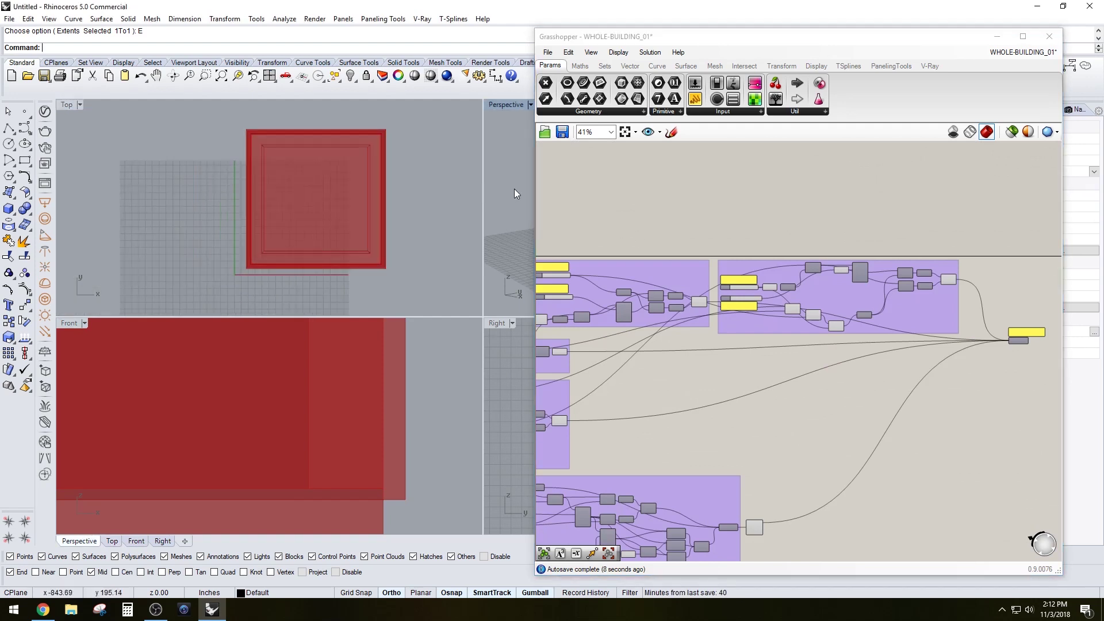
{"action": "double_click", "coordinate": [506, 104]}
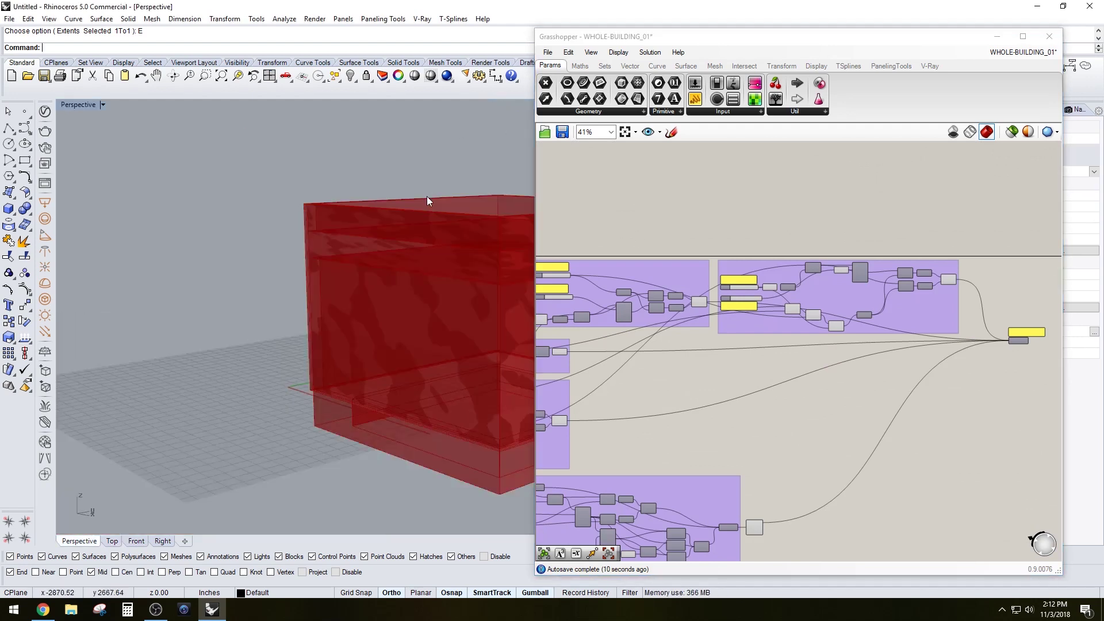
{"action": "right_click_drag", "start_coordinate": [427, 196], "coordinate": [195, 256]}
Step: Bake the grouped output of the whole building into the Rhino model
{"action": "scroll", "coordinate": [1029, 327], "scroll_direction": "up", "scroll_amount": 5}
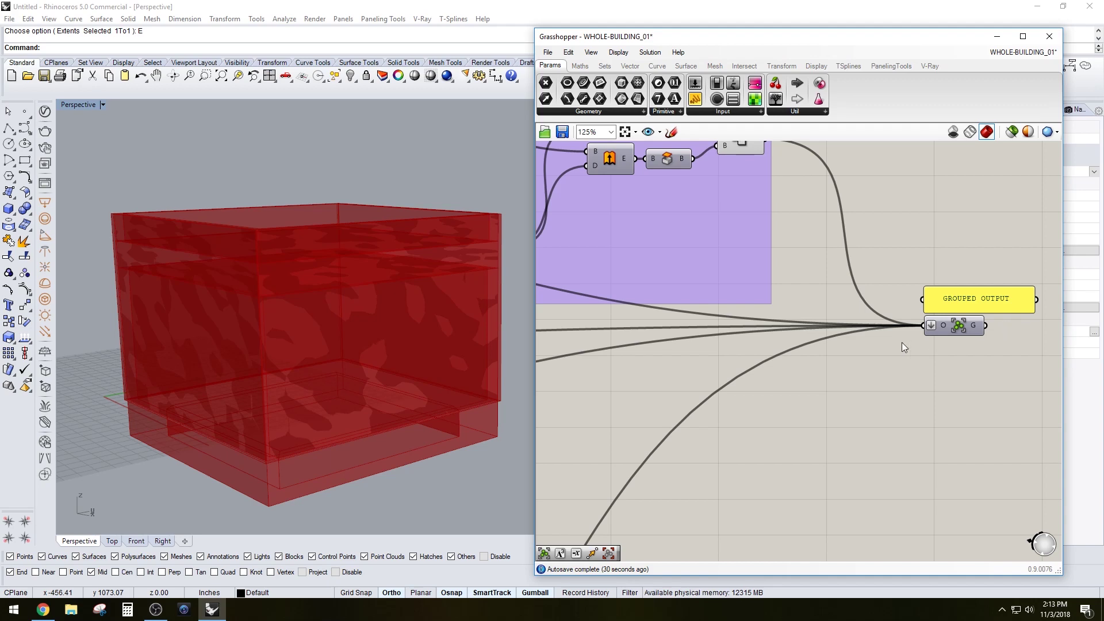
{"action": "right_click", "coordinate": [952, 325]}
{"action": "left_click", "coordinate": [969, 382]}
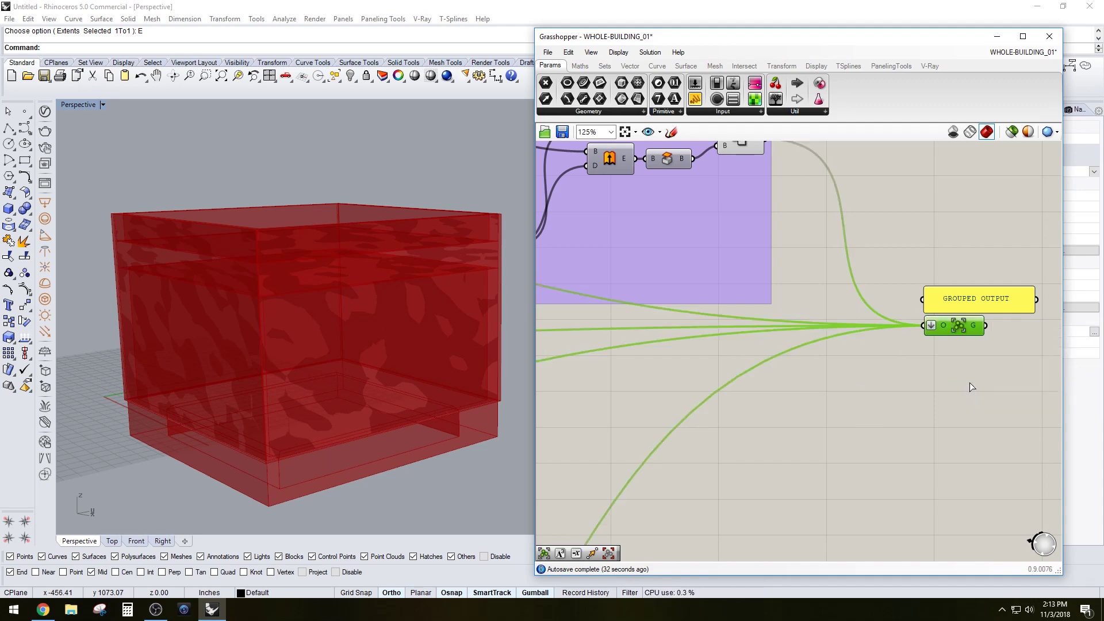
{"action": "left_click", "coordinate": [996, 492]}
{"action": "scroll", "coordinate": [405, 333], "scroll_direction": "down", "scroll_amount": 5}
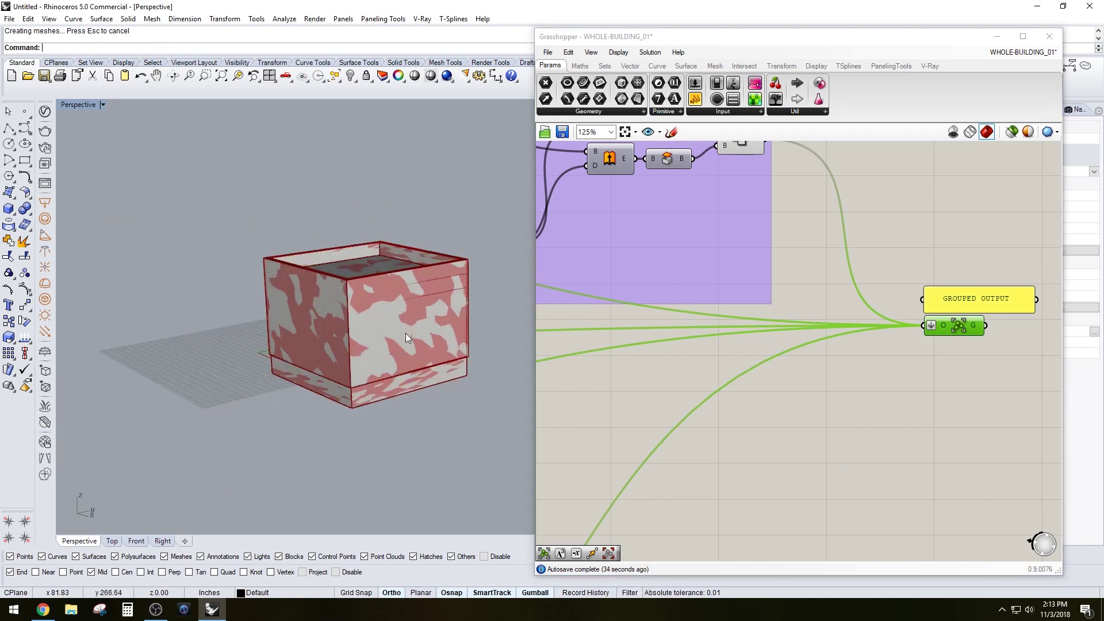
Step: Move the baked building clear of the red preview geometry
{"action": "left_click", "coordinate": [405, 333]}
{"action": "scroll", "coordinate": [404, 314], "scroll_direction": "down", "scroll_amount": 3}
{"action": "left_click_drag", "start_coordinate": [419, 299], "coordinate": [267, 341]}
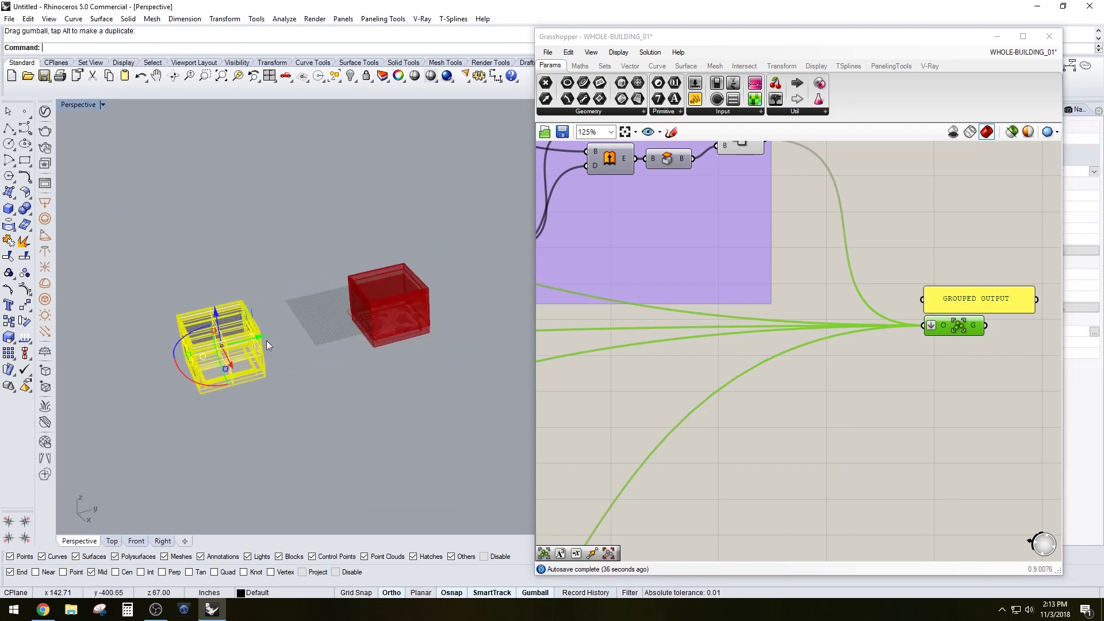
Step: Deselect the baked building and examine its roof, parapet and outer walls up close
{"action": "left_click", "coordinate": [230, 390]}
{"action": "scroll", "coordinate": [225, 390], "scroll_direction": "up", "scroll_amount": 8}
{"action": "right_click_drag", "start_coordinate": [226, 390], "coordinate": [288, 388]}
{"action": "scroll", "coordinate": [359, 329], "scroll_direction": "up", "scroll_amount": 6}
{"action": "right_click_drag", "start_coordinate": [359, 329], "coordinate": [376, 442]}
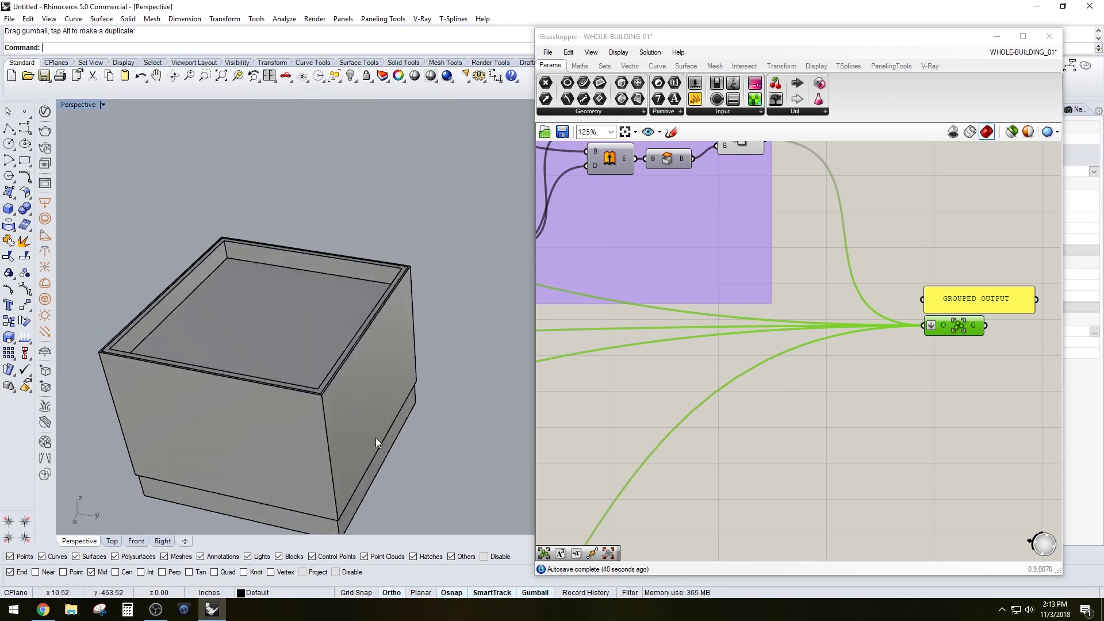
Step: In the Top view, draw a straight polyline across the middle of the baked building, extending past both sides
{"action": "left_click", "coordinate": [8, 128]}
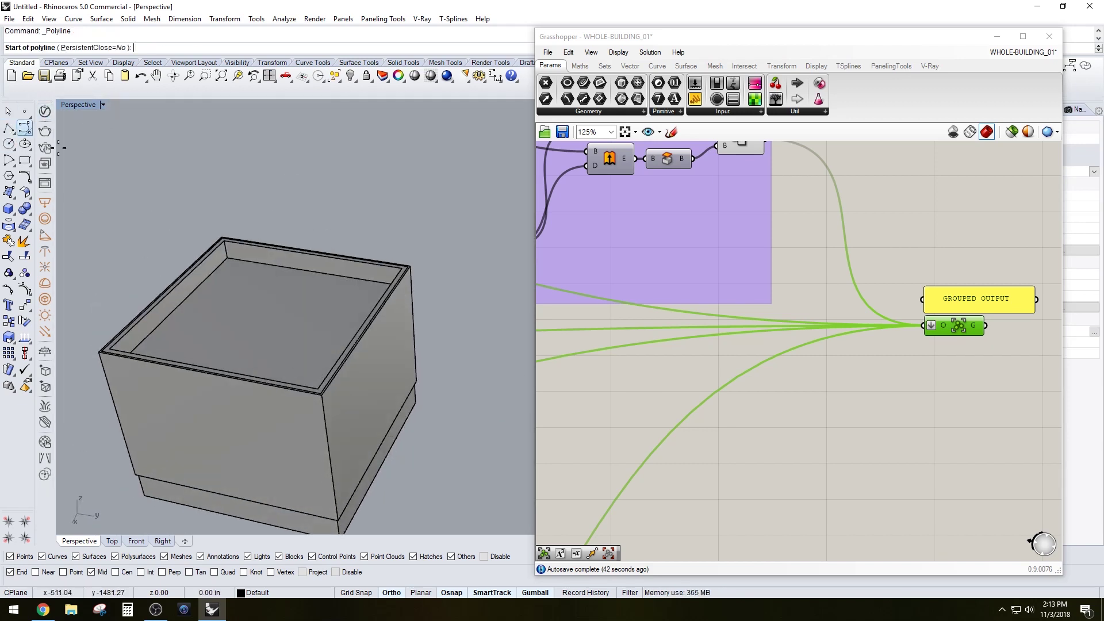
{"action": "double_click", "coordinate": [74, 106]}
{"action": "left_click", "coordinate": [202, 207]}
{"action": "scroll", "coordinate": [206, 203], "scroll_direction": "down", "scroll_amount": 15}
{"action": "key", "text": "Escape"}
{"action": "right_click_drag", "start_coordinate": [222, 212], "coordinate": [302, 231]}
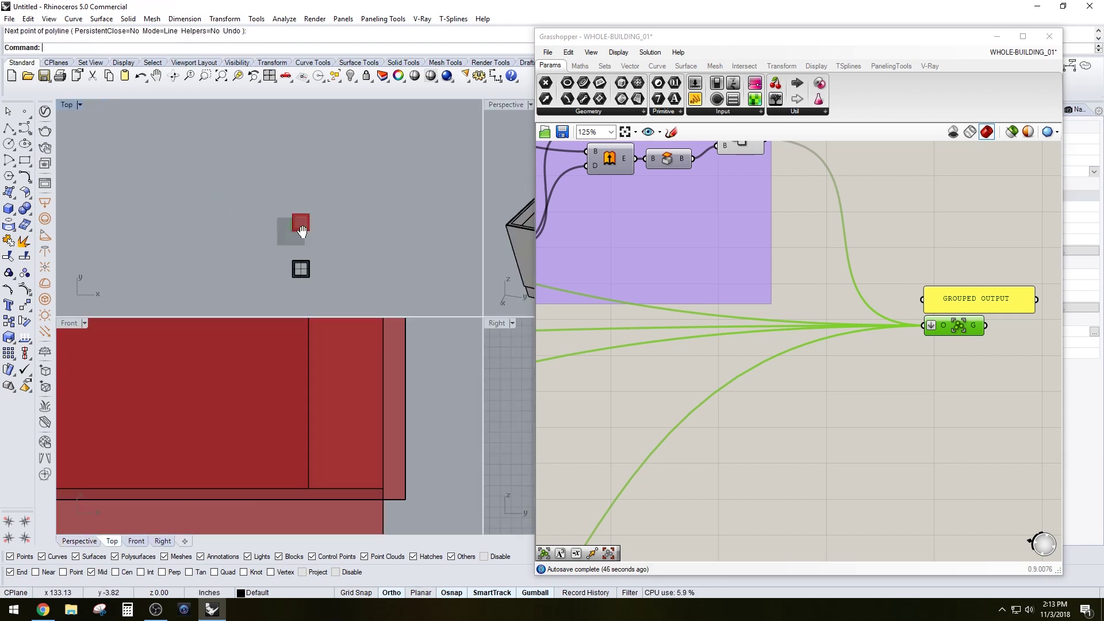
{"action": "scroll", "coordinate": [291, 279], "scroll_direction": "up", "scroll_amount": 12}
{"action": "right_click", "coordinate": [276, 249]}
{"action": "left_click", "coordinate": [261, 242]}
{"action": "left_click", "coordinate": [391, 241]}
{"action": "right_click", "coordinate": [386, 248]}
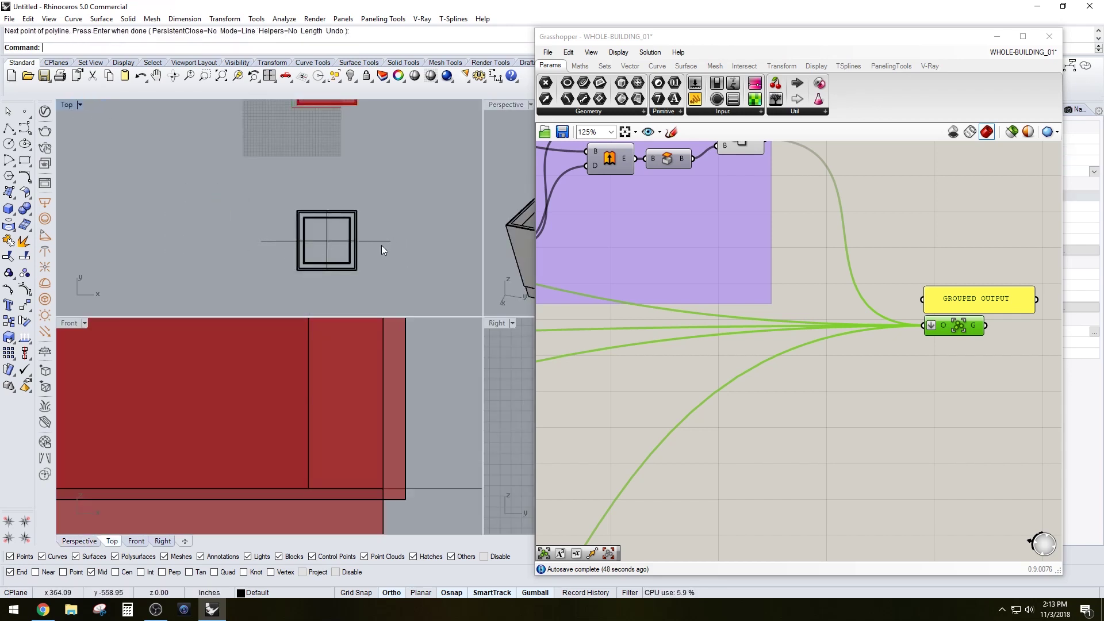
{"action": "key", "text": "Return"}
Step: Select the line, maximize the Perspective view and lower the line toward the building's base
{"action": "left_click", "coordinate": [381, 242]}
{"action": "double_click", "coordinate": [502, 104]}
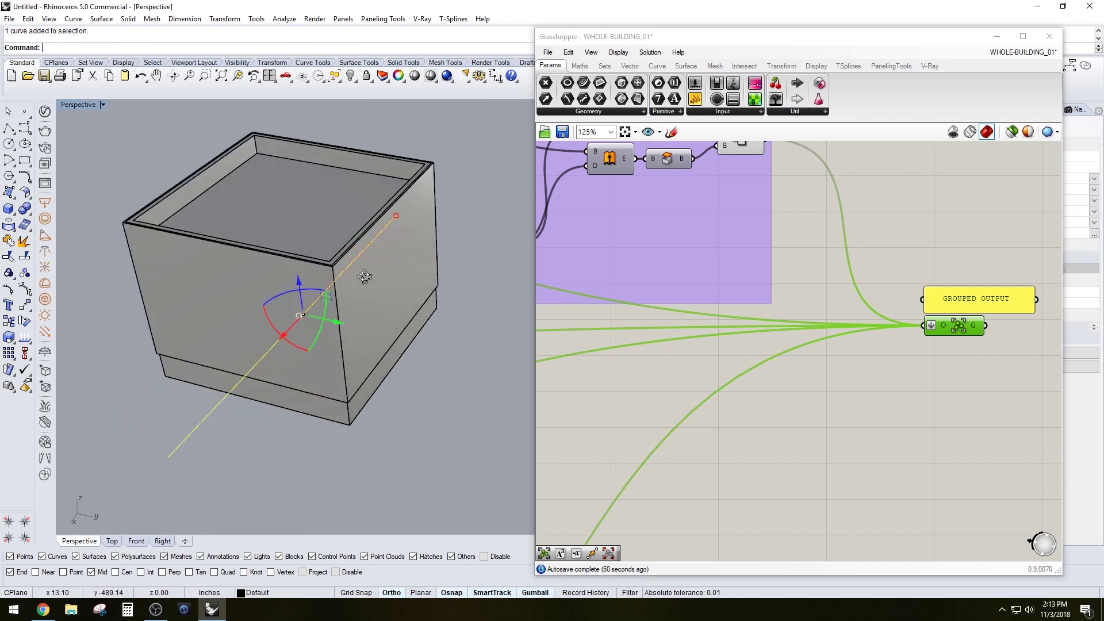
{"action": "right_click_drag", "start_coordinate": [364, 277], "coordinate": [293, 273]}
{"action": "left_click_drag", "start_coordinate": [417, 239], "coordinate": [419, 282]}
{"action": "right_click_drag", "start_coordinate": [411, 313], "coordinate": [350, 361]}
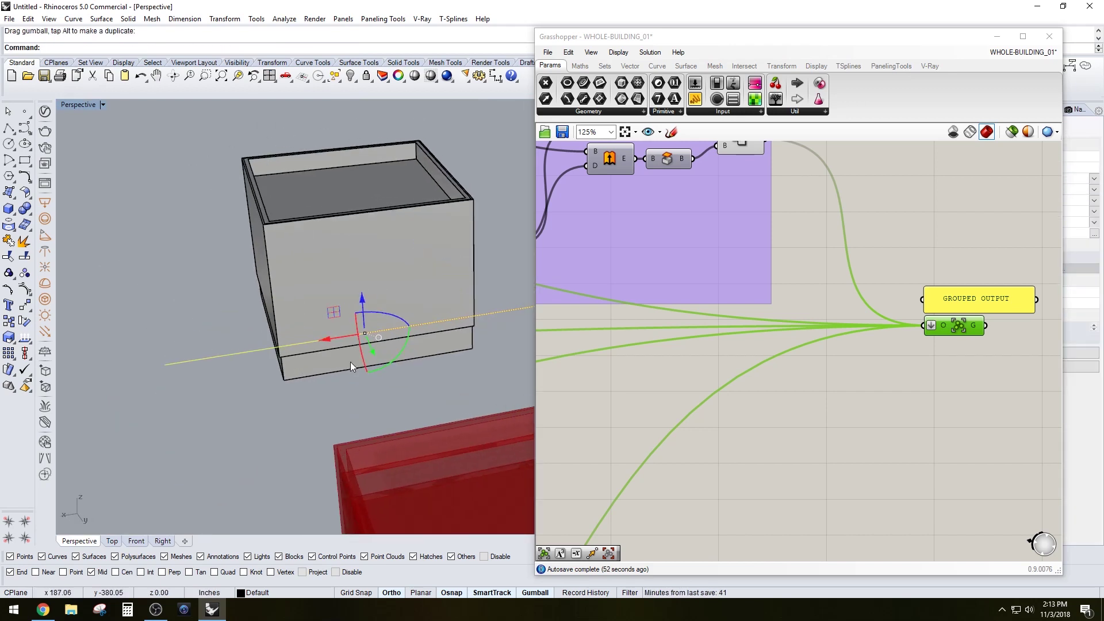
Step: Project the line onto the baked building and move the resulting section curves out beside it
{"action": "type", "text": "Project"}
{"action": "key", "text": "Return"}
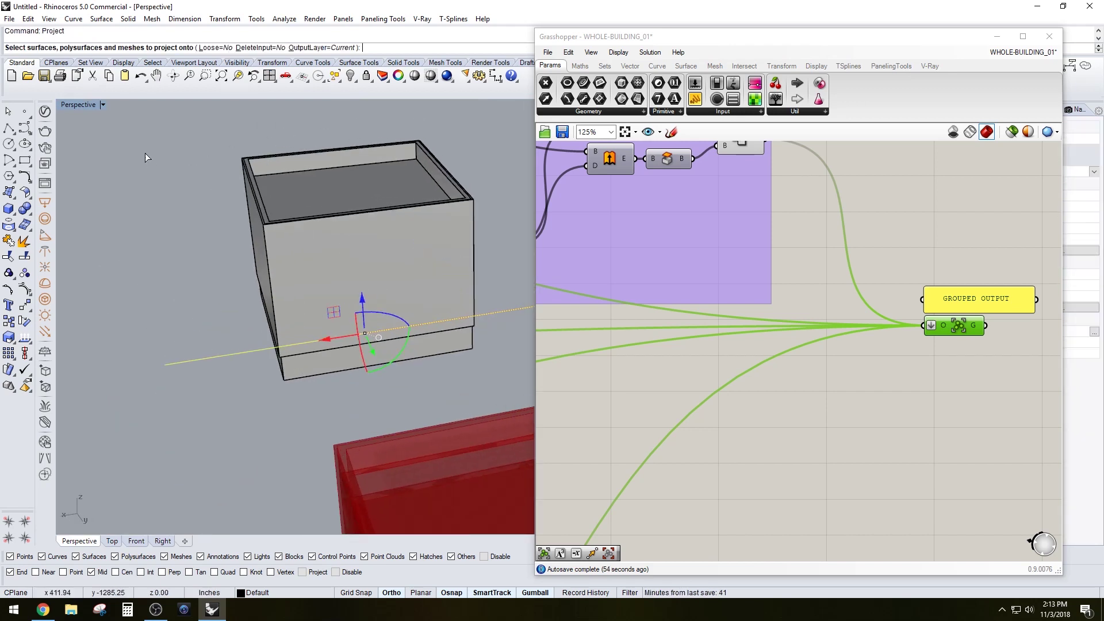
{"action": "left_click", "coordinate": [342, 263]}
{"action": "key", "text": "Return"}
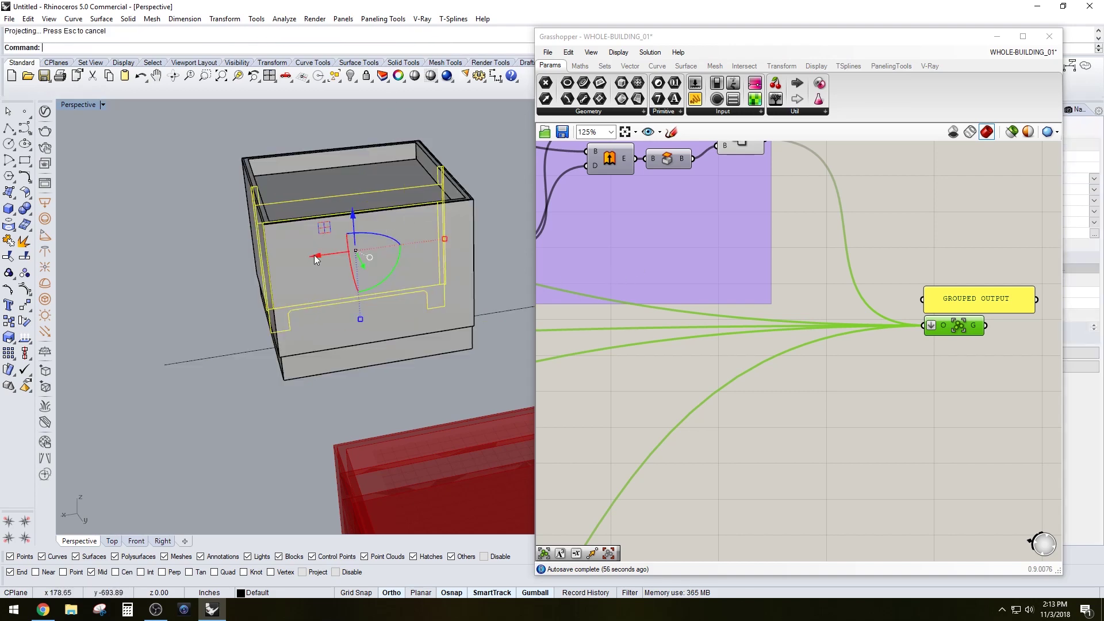
{"action": "left_click_drag", "start_coordinate": [314, 256], "coordinate": [100, 284]}
{"action": "left_click", "coordinate": [216, 409]}
Step: Examine the wall, parapet, ceiling, slab and footing profiles in the section curves
{"action": "right_click_drag", "start_coordinate": [257, 285], "coordinate": [415, 381], "text": "shift"}
{"action": "scroll", "coordinate": [309, 297], "scroll_direction": "up", "scroll_amount": 5}
{"action": "scroll", "coordinate": [367, 342], "scroll_direction": "down", "scroll_amount": 2}
{"action": "right_click_drag", "start_coordinate": [415, 382], "coordinate": [396, 379]}
{"action": "scroll", "coordinate": [135, 231], "scroll_direction": "up", "scroll_amount": 3}
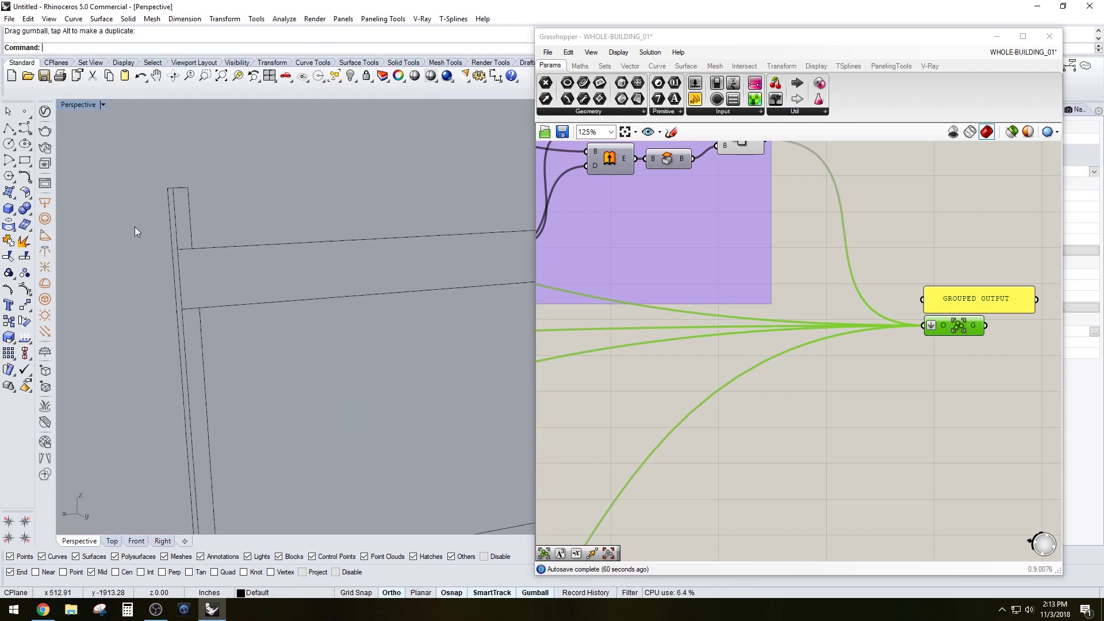
{"action": "left_click", "coordinate": [173, 213]}
{"action": "left_click", "coordinate": [206, 190]}
{"action": "scroll", "coordinate": [207, 196], "scroll_direction": "down", "scroll_amount": 5}
{"action": "right_click_drag", "start_coordinate": [244, 241], "coordinate": [291, 346]}
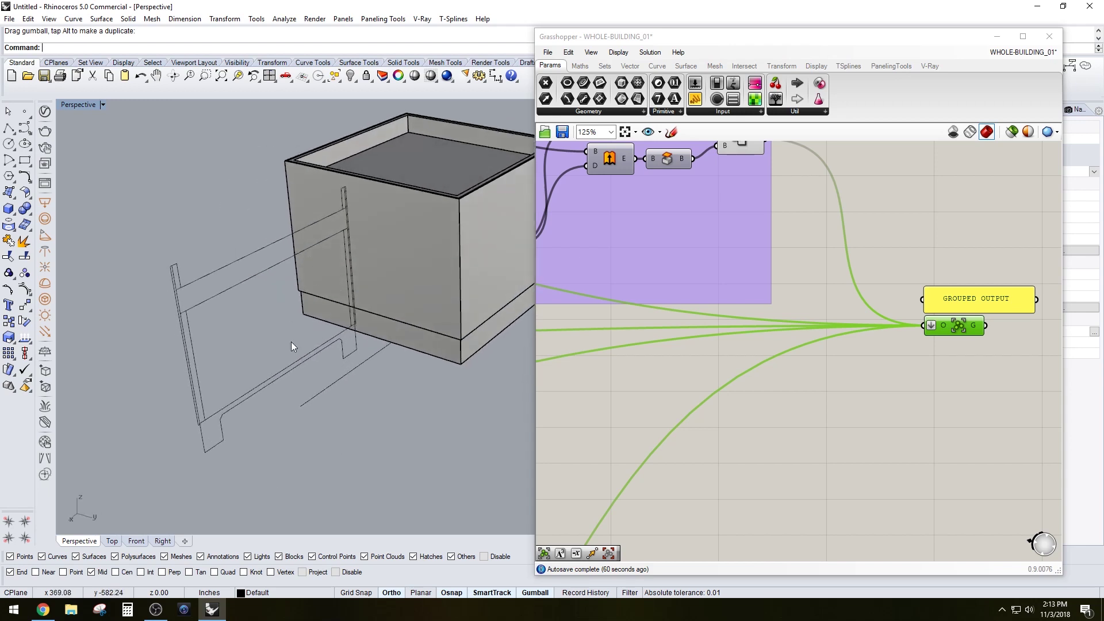
Step: Delete the section curves, the projection line and the baked building
{"action": "left_click", "coordinate": [330, 391]}
{"action": "right_click_drag", "start_coordinate": [326, 386], "coordinate": [281, 404]}
{"action": "key", "text": "Delete"}
{"action": "scroll", "coordinate": [329, 327], "scroll_direction": "down", "scroll_amount": 3}
{"action": "left_click_drag", "start_coordinate": [138, 209], "coordinate": [485, 447]}
{"action": "key", "text": "Delete"}
Step: Turn on the base curve's control points and pull one corner outward along both horizontal axes
{"action": "right_click_drag", "start_coordinate": [453, 426], "coordinate": [333, 402]}
{"action": "left_click", "coordinate": [337, 395]}
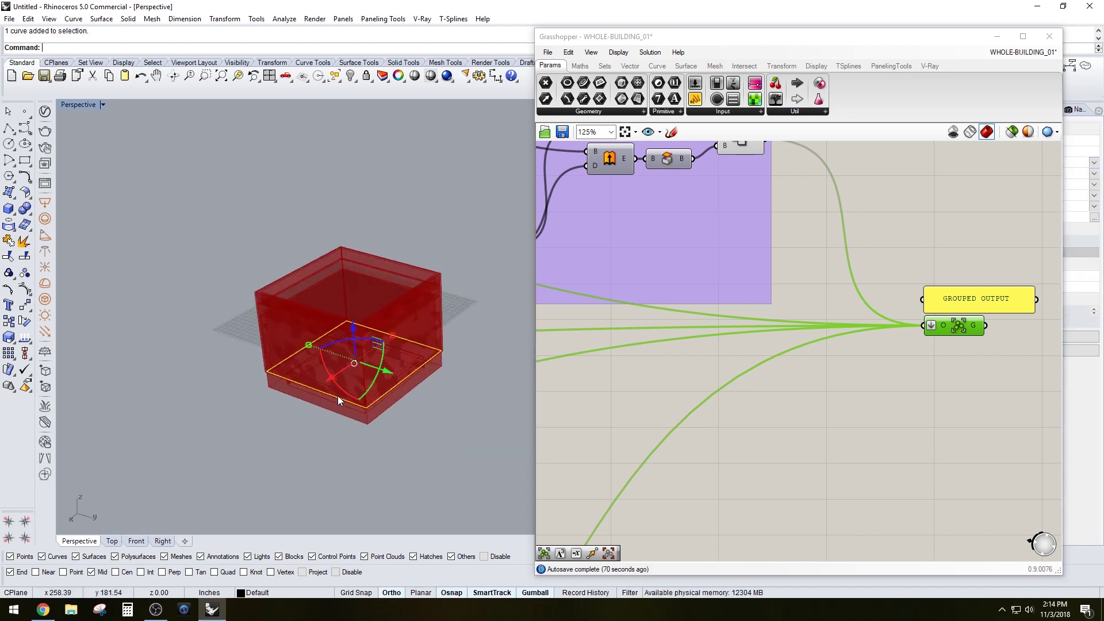
{"action": "key", "text": "F10"}
{"action": "left_click_drag", "start_coordinate": [425, 240], "coordinate": [494, 378]}
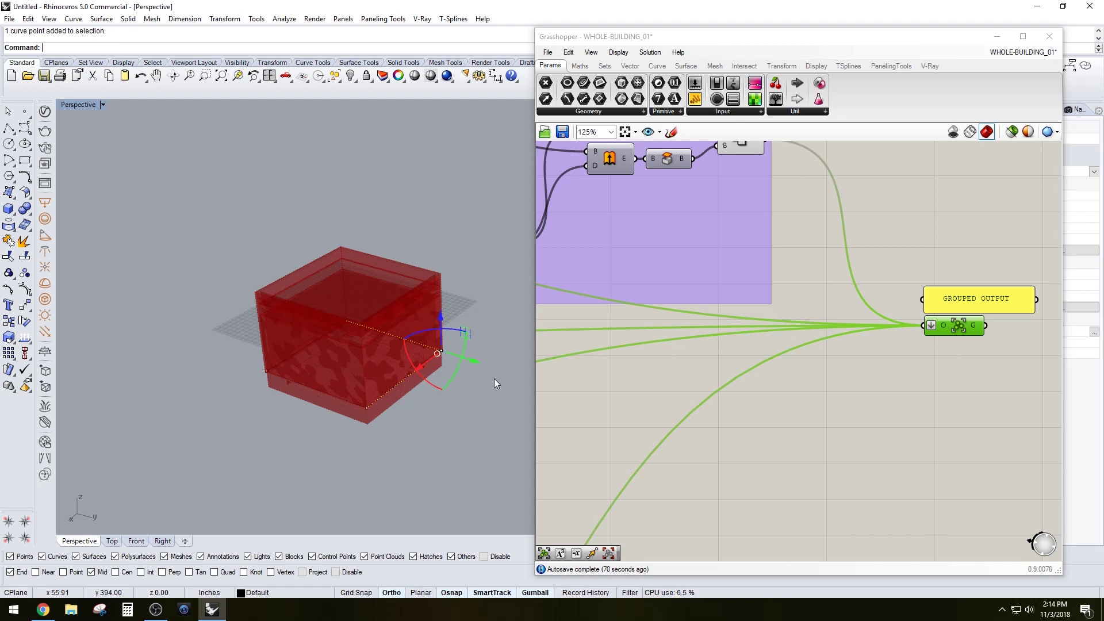
{"action": "left_click_drag", "start_coordinate": [423, 364], "coordinate": [484, 332]}
{"action": "right_click_drag", "start_coordinate": [484, 339], "coordinate": [353, 386]}
{"action": "left_click_drag", "start_coordinate": [324, 392], "coordinate": [294, 474]}
Step: Move another corner point of the base curve and view the reshaped building preview
{"action": "right_click_drag", "start_coordinate": [294, 474], "coordinate": [424, 443]}
{"action": "scroll", "coordinate": [424, 442], "scroll_direction": "up", "scroll_amount": 3}
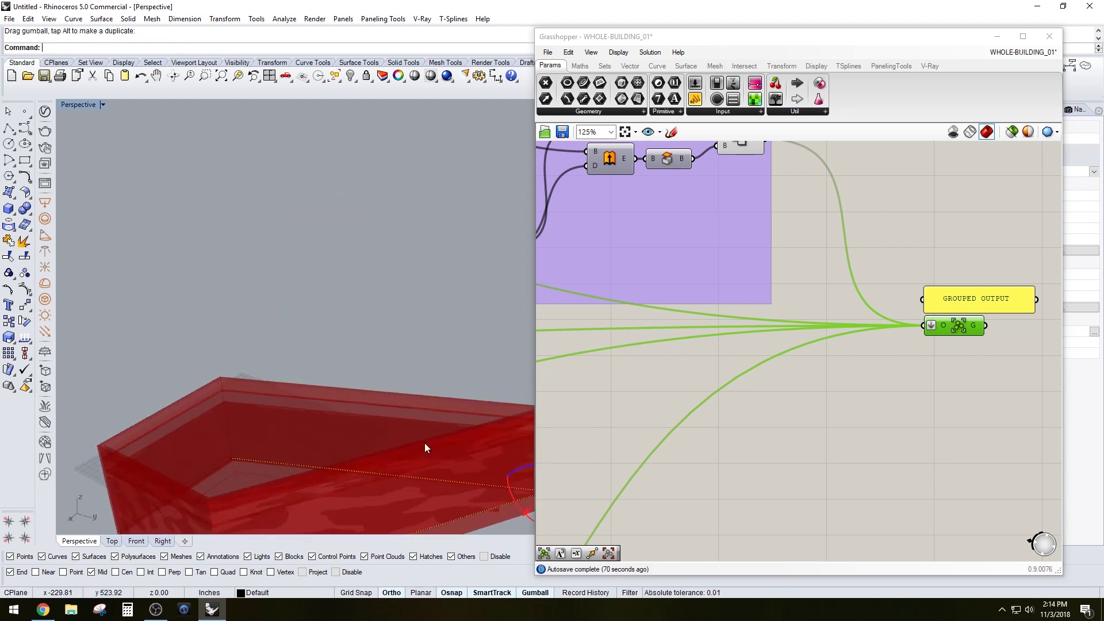
{"action": "left_click_drag", "start_coordinate": [192, 346], "coordinate": [277, 458]}
{"action": "left_click_drag", "start_coordinate": [172, 498], "coordinate": [161, 418]}
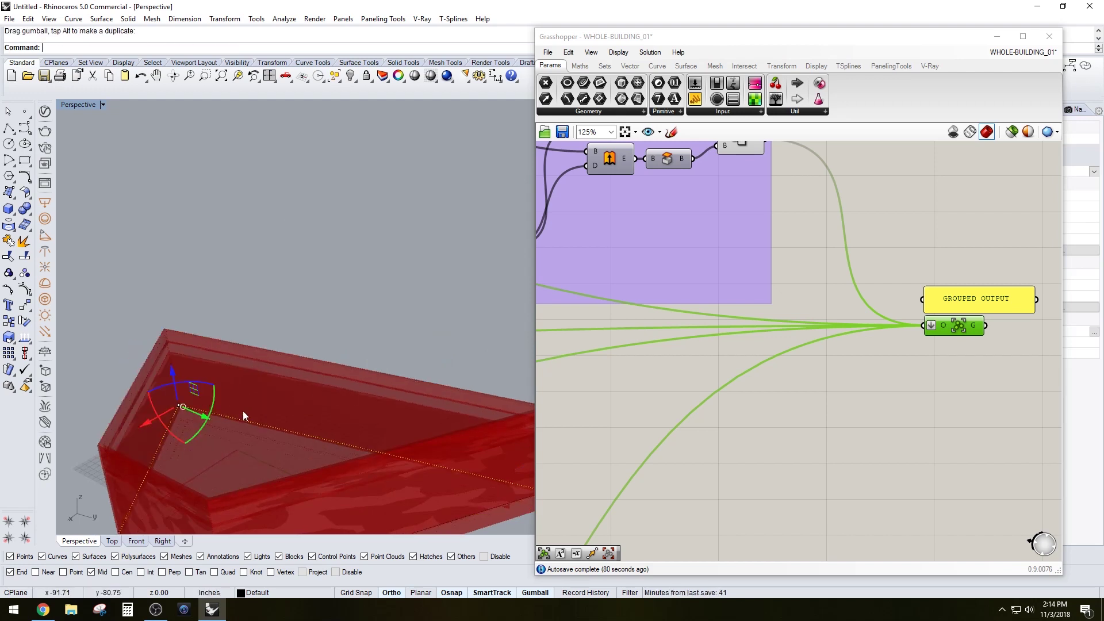
{"action": "left_click", "coordinate": [244, 408]}
{"action": "scroll", "coordinate": [263, 363], "scroll_direction": "down", "scroll_amount": 6}
{"action": "scroll", "coordinate": [263, 363], "scroll_direction": "up", "scroll_amount": 5}
{"action": "scroll", "coordinate": [308, 336], "scroll_direction": "down", "scroll_amount": 2}
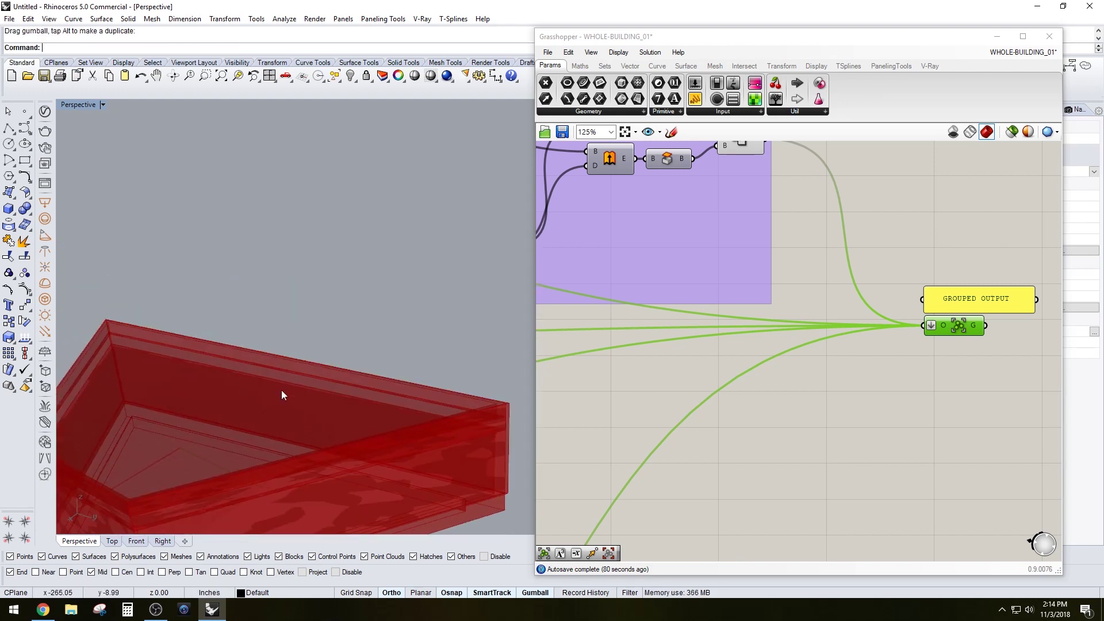
{"action": "scroll", "coordinate": [289, 354], "scroll_direction": "down", "scroll_amount": 3}
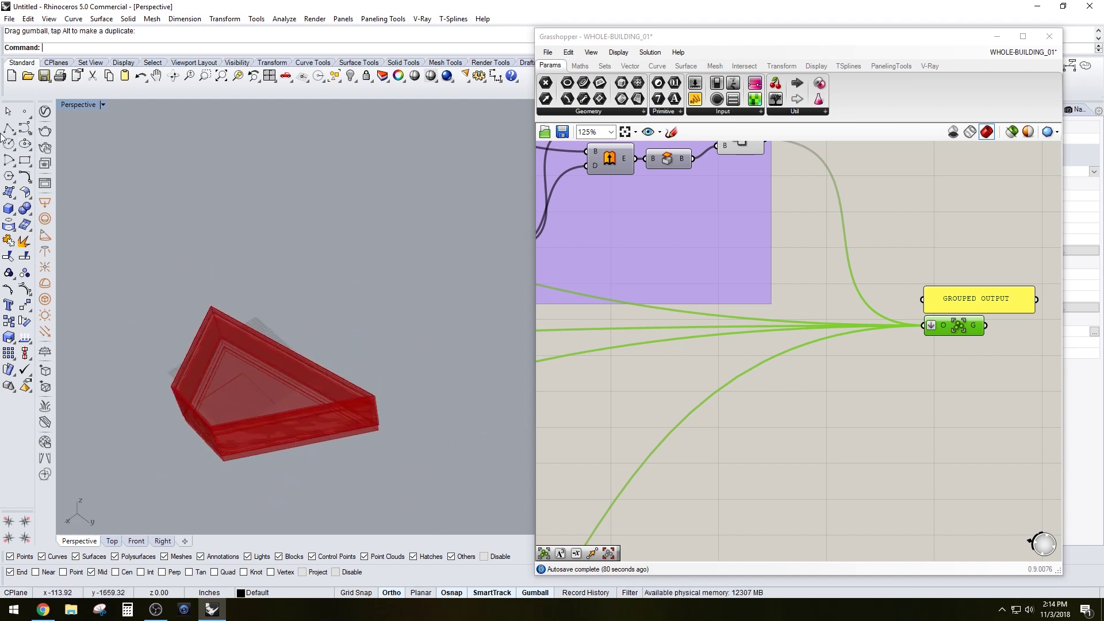
Step: Draw a closed, cross-shaped polyline with twelve corners beside the building preview
{"action": "left_click", "coordinate": [8, 128]}
{"action": "left_click", "coordinate": [356, 351]}
{"action": "left_click", "coordinate": [421, 307]}
{"action": "left_click", "coordinate": [467, 342]}
{"action": "left_click", "coordinate": [502, 316]}
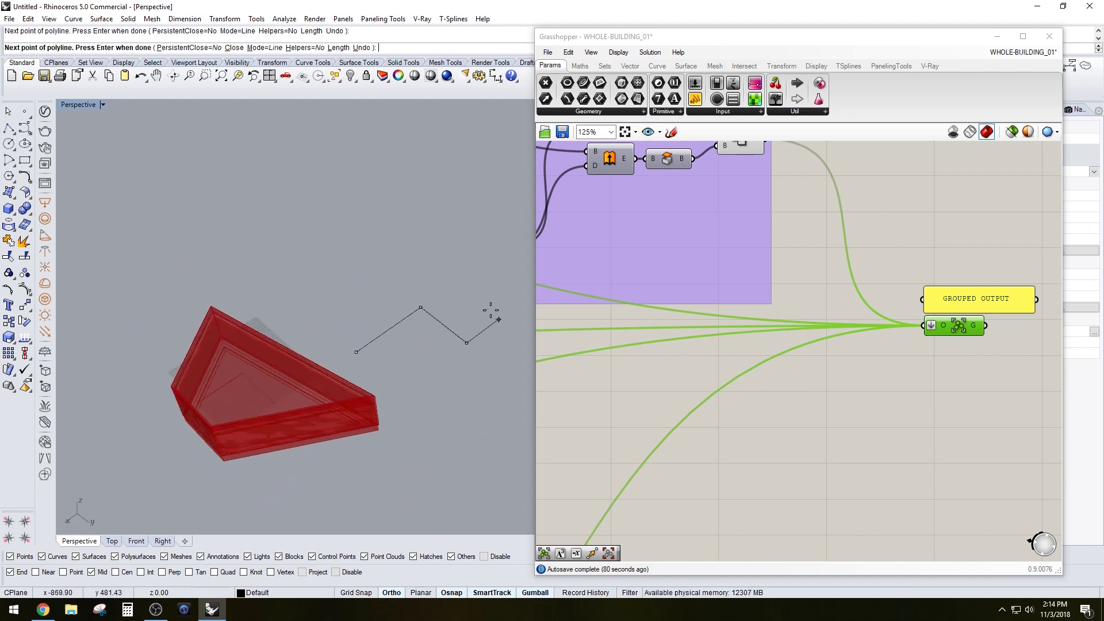
{"action": "left_click", "coordinate": [430, 263]}
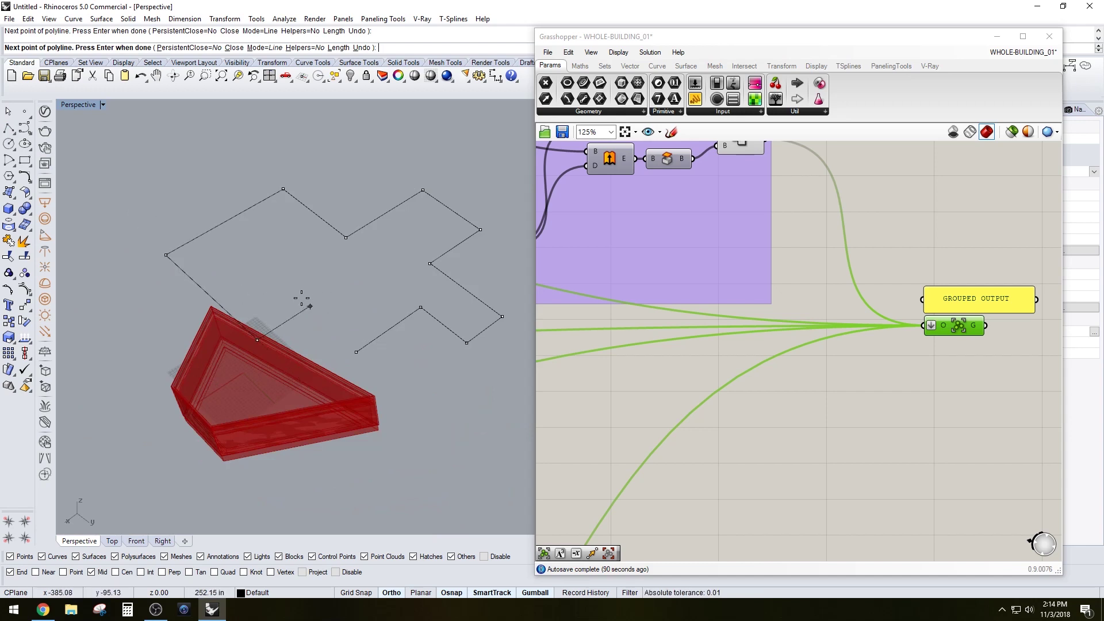
{"action": "key", "text": "Return"}
Step: Assign the cross-shaped polyline as the single curve of the definition's closed-polyline Curve parameter
{"action": "left_click", "coordinate": [395, 325]}
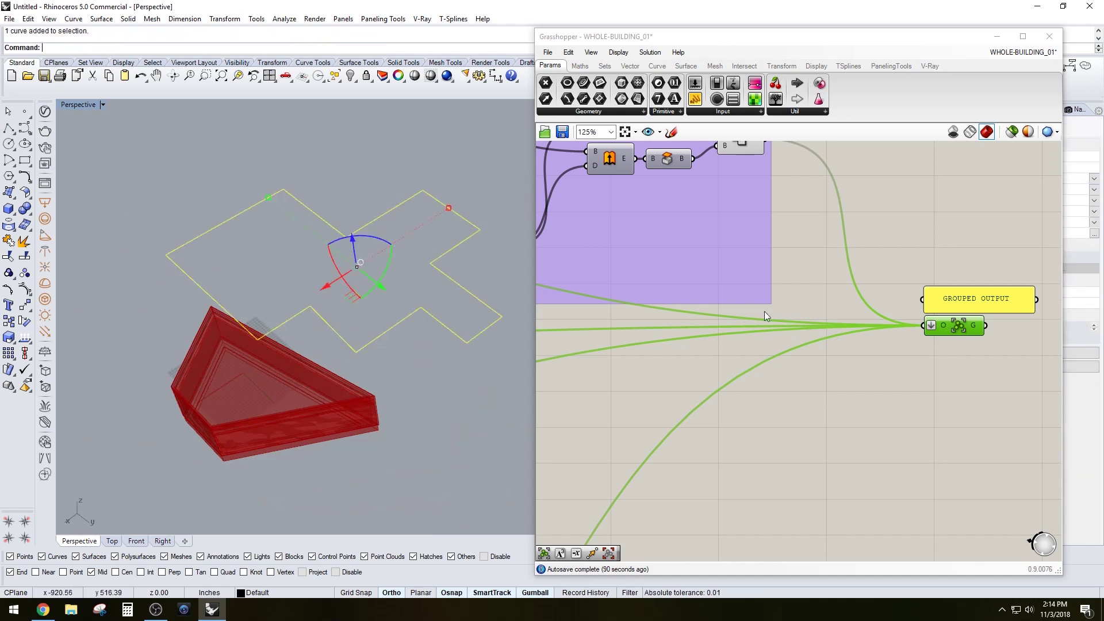
{"action": "scroll", "coordinate": [764, 312], "scroll_direction": "down", "scroll_amount": 4}
{"action": "scroll", "coordinate": [642, 313], "scroll_direction": "up", "scroll_amount": 8}
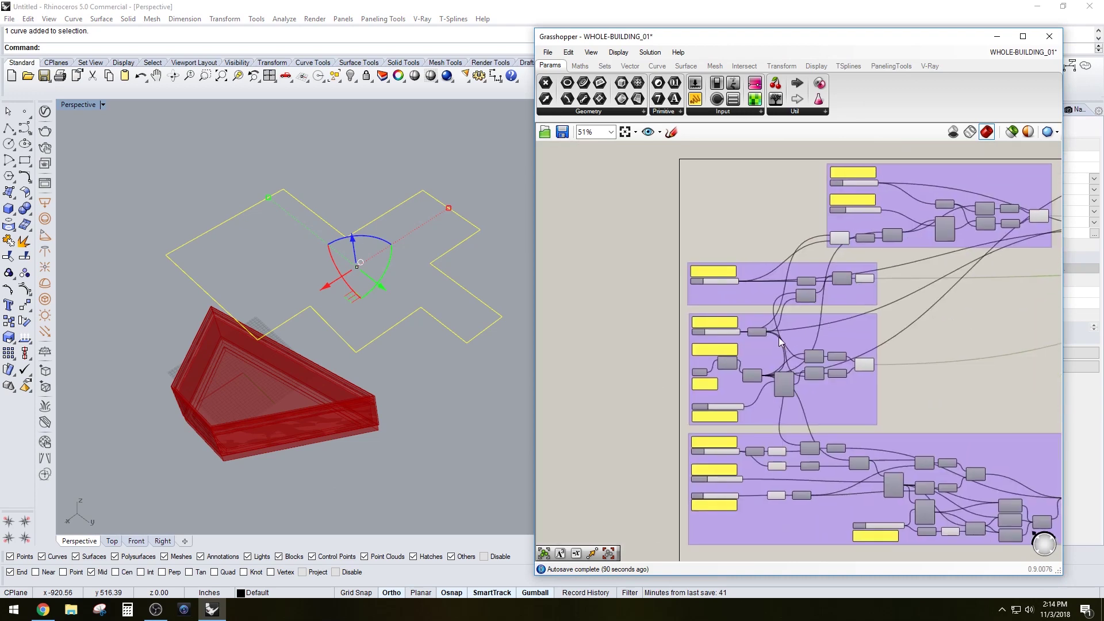
{"action": "left_click", "coordinate": [708, 336]}
{"action": "right_click", "coordinate": [709, 337]}
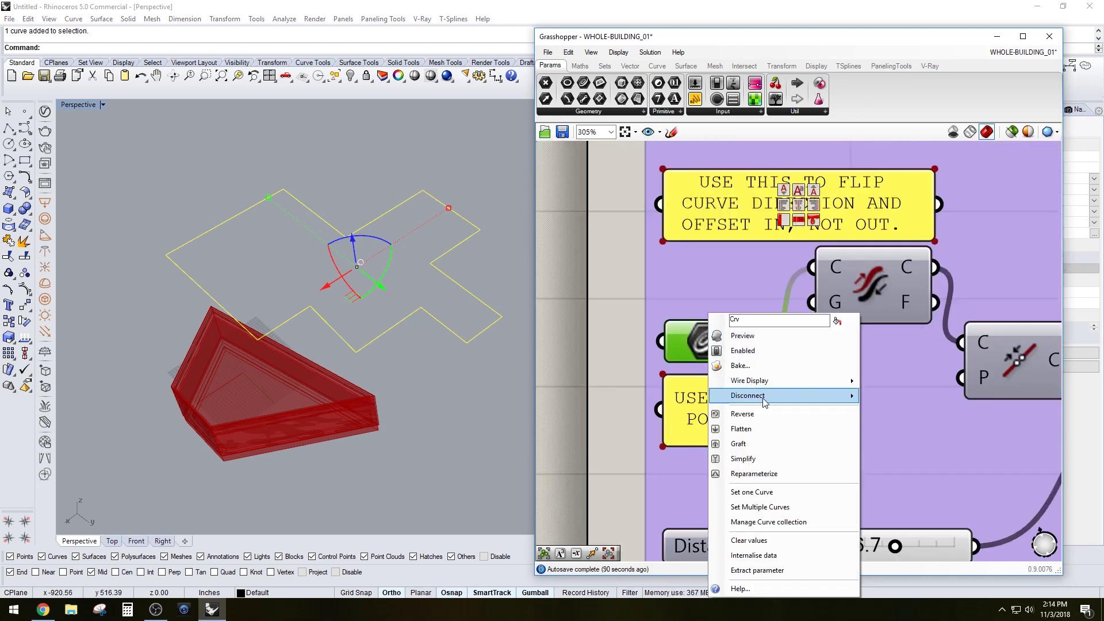
{"action": "left_click", "coordinate": [758, 492]}
Step: Examine the parapets, walls and base of the building generated from the cross-shaped outline
{"action": "scroll", "coordinate": [397, 315], "scroll_direction": "up", "scroll_amount": 6}
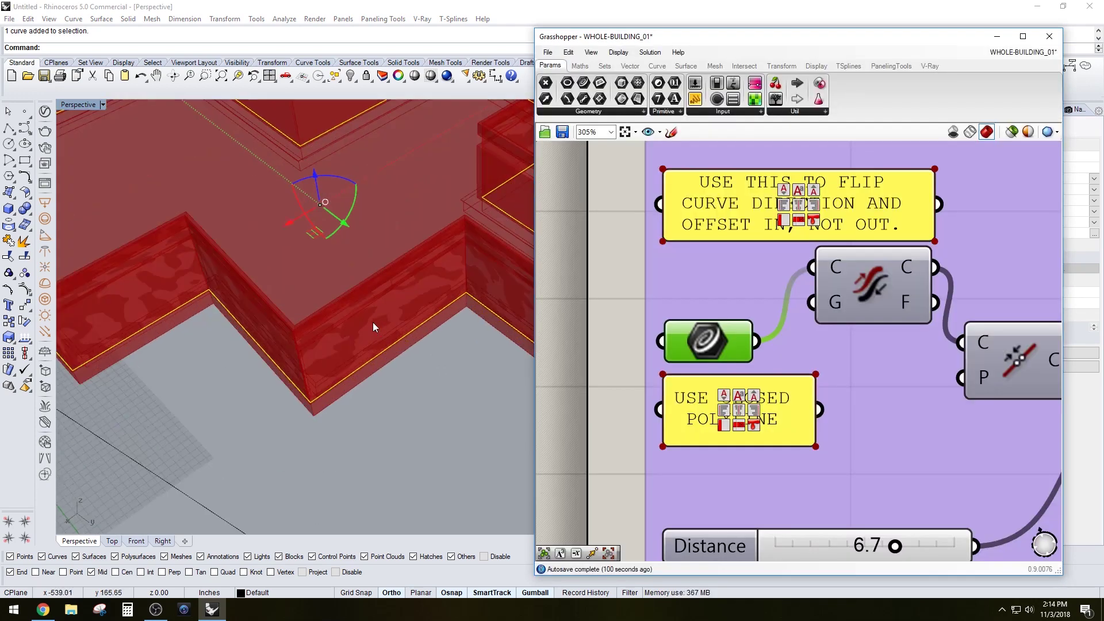
{"action": "right_click_drag", "start_coordinate": [373, 322], "coordinate": [381, 371]}
{"action": "scroll", "coordinate": [244, 338], "scroll_direction": "up", "scroll_amount": 4}
{"action": "scroll", "coordinate": [243, 343], "scroll_direction": "down", "scroll_amount": 10}
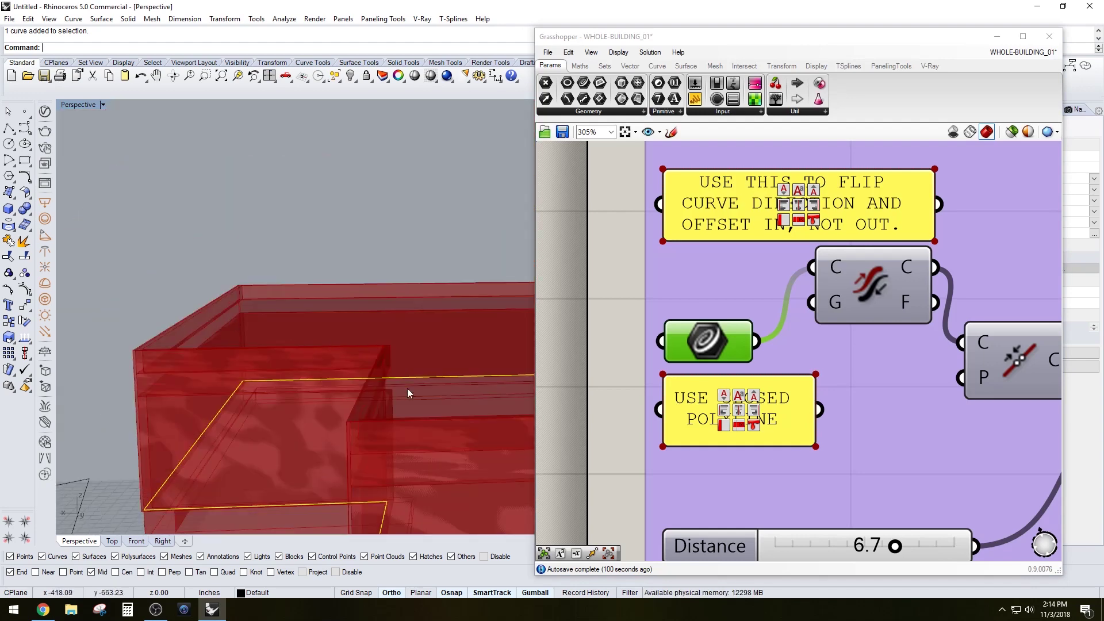
{"action": "scroll", "coordinate": [315, 305], "scroll_direction": "up", "scroll_amount": 3}
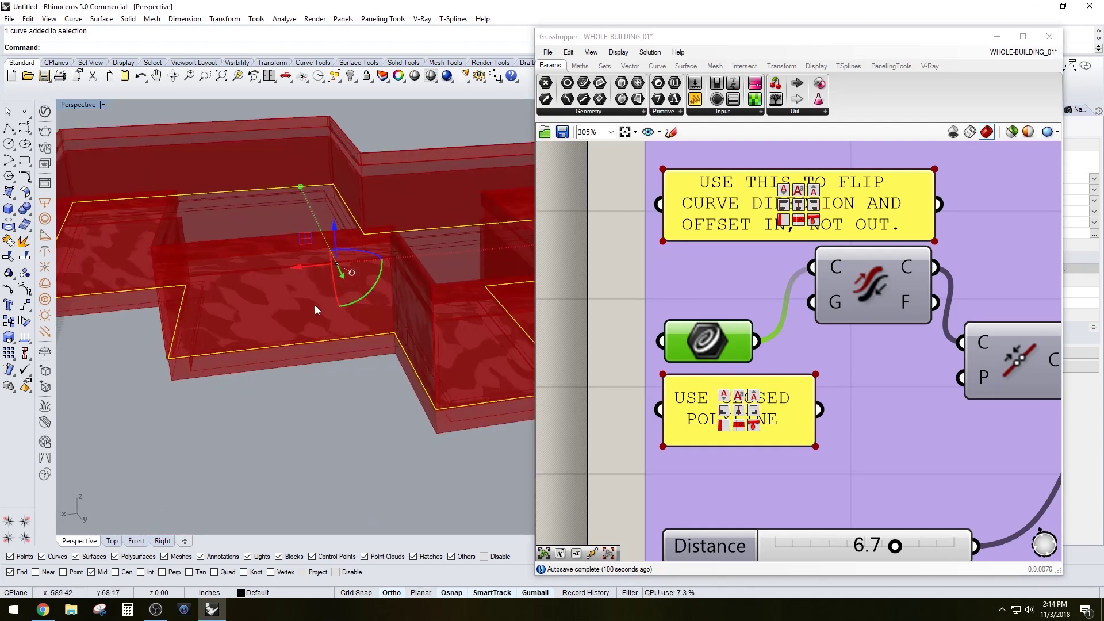
{"action": "scroll", "coordinate": [374, 354], "scroll_direction": "down", "scroll_amount": 5}
{"action": "scroll", "coordinate": [375, 354], "scroll_direction": "up", "scroll_amount": 8}
Step: Try wiring the Curve parameter directly into the Join Curves component, bypassing Flip Curve
{"action": "right_click_drag", "start_coordinate": [734, 337], "coordinate": [701, 326]}
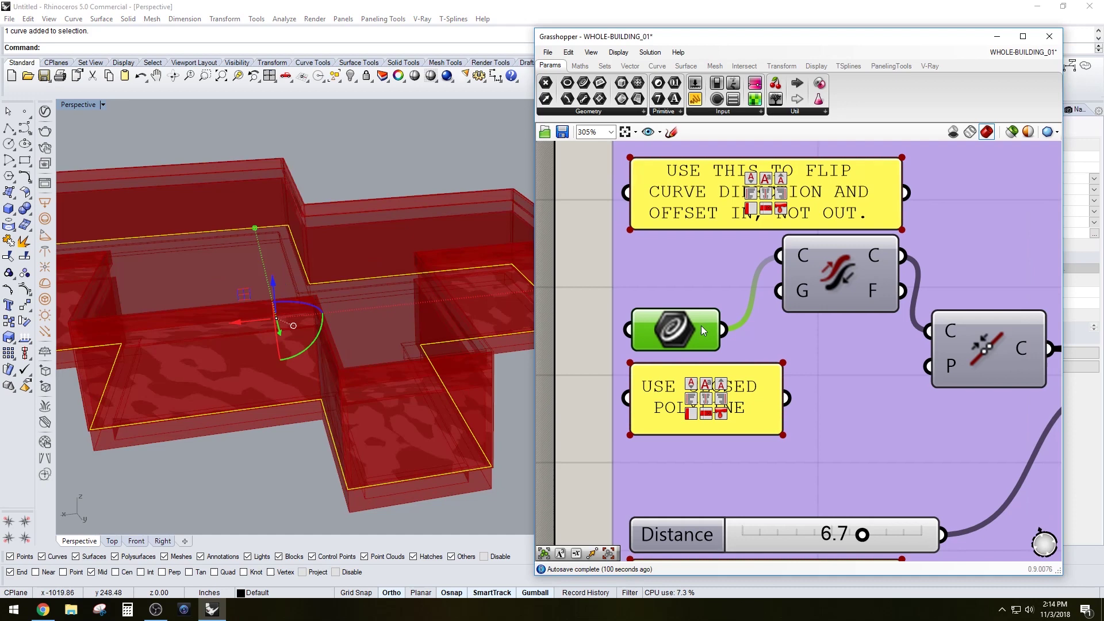
{"action": "left_click_drag", "start_coordinate": [725, 337], "coordinate": [911, 345]}
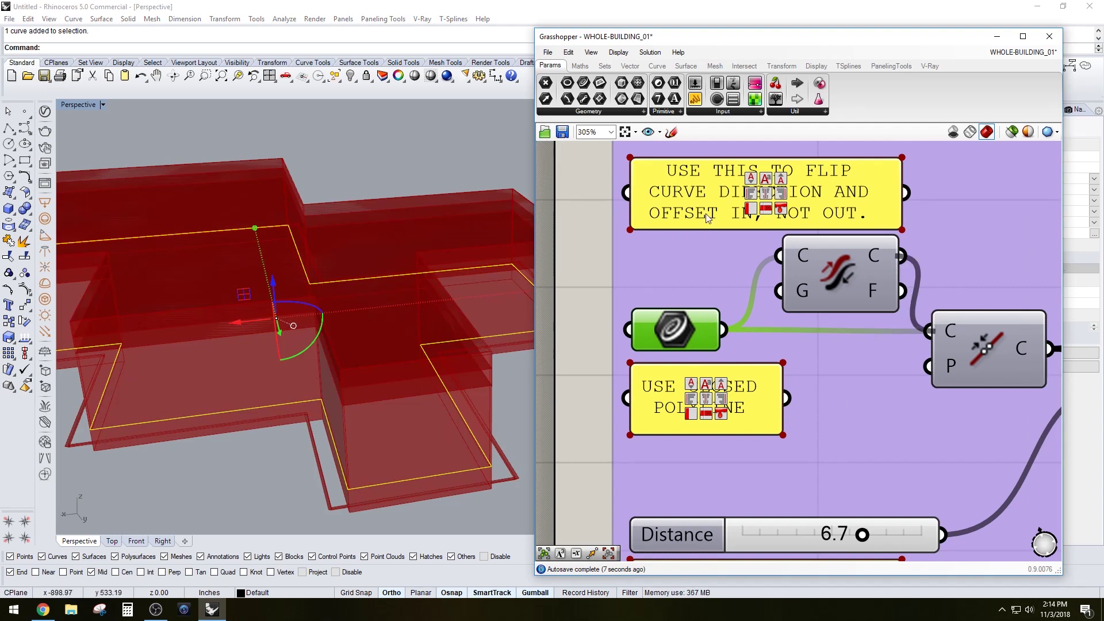
{"action": "scroll", "coordinate": [837, 226], "scroll_direction": "down", "scroll_amount": 4}
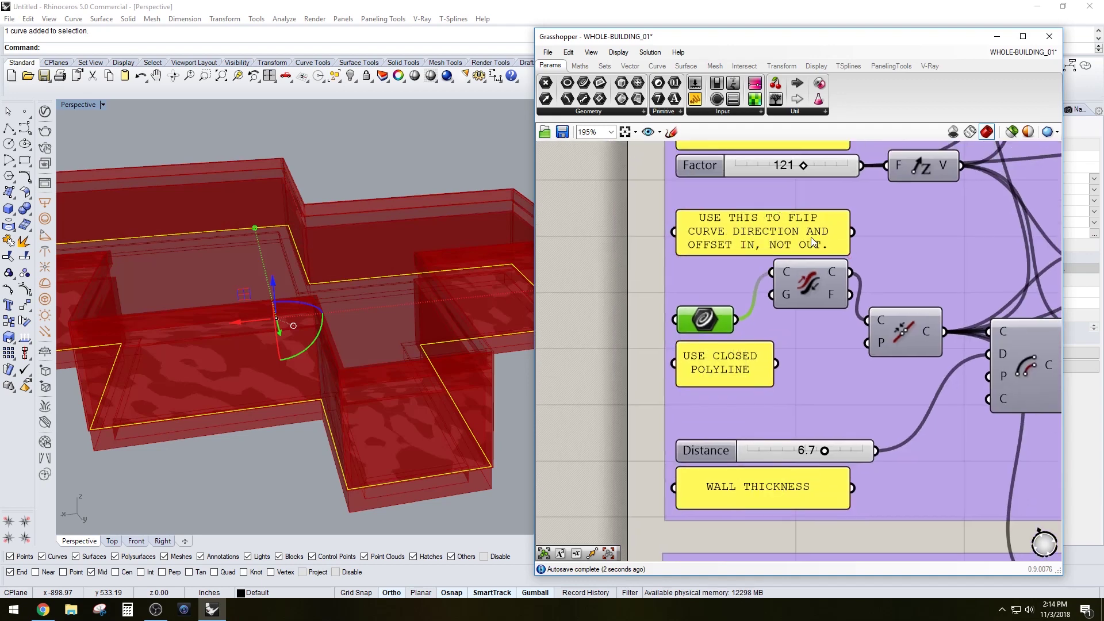
Step: Inspect how the building's walls offset relative to the selected cross-shaped base curve
{"action": "left_click", "coordinate": [399, 177]}
{"action": "scroll", "coordinate": [400, 181], "scroll_direction": "down", "scroll_amount": 6}
{"action": "right_click_drag", "start_coordinate": [401, 193], "coordinate": [414, 253]}
{"action": "scroll", "coordinate": [413, 253], "scroll_direction": "up", "scroll_amount": 5}
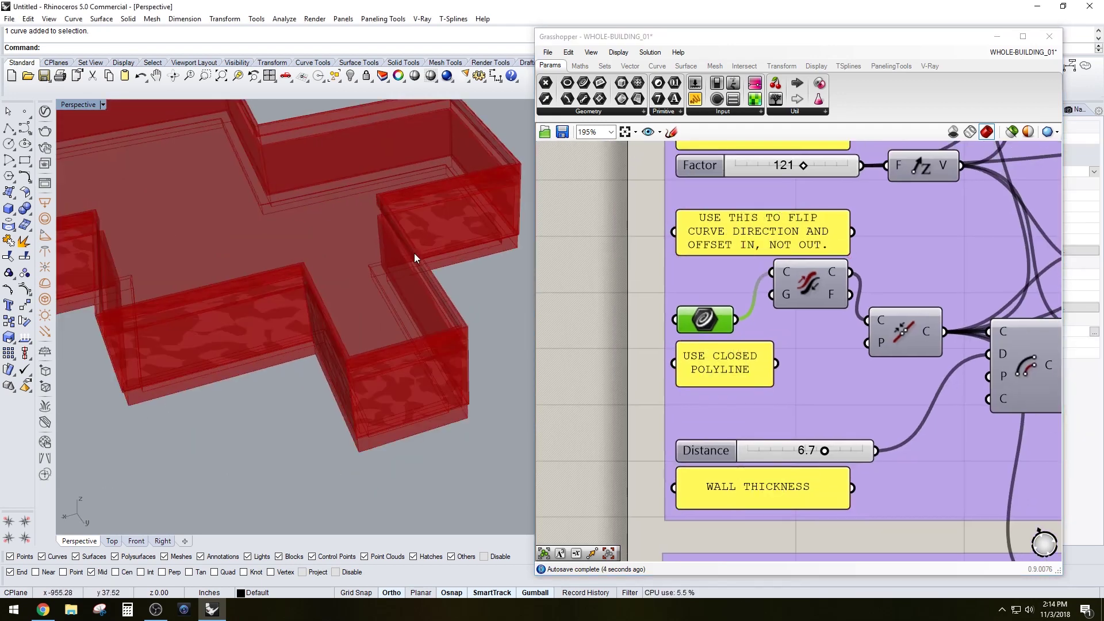
{"action": "left_click", "coordinate": [419, 261]}
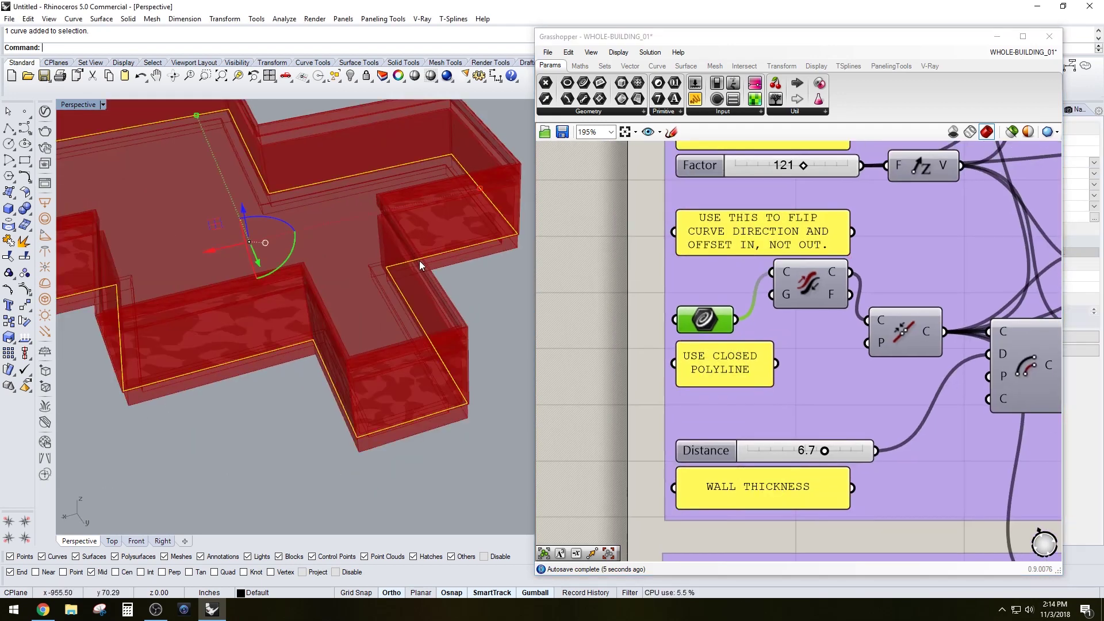
{"action": "left_click", "coordinate": [485, 343]}
{"action": "scroll", "coordinate": [485, 339], "scroll_direction": "down", "scroll_amount": 3}
{"action": "scroll", "coordinate": [866, 338], "scroll_direction": "down", "scroll_amount": 3}
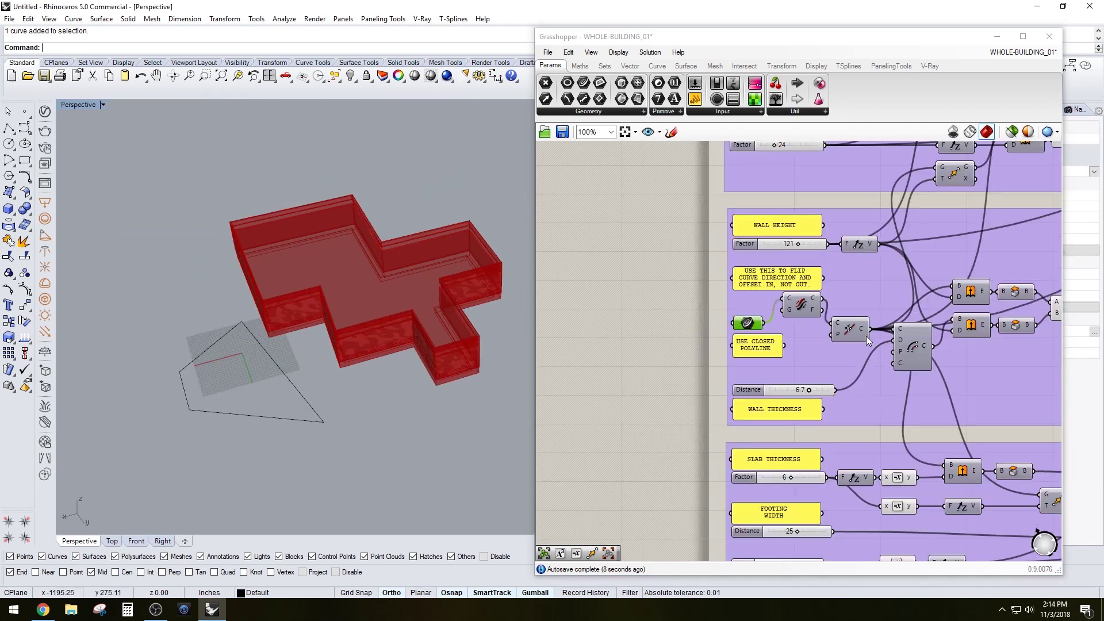
Step: Bake the grouped output of the cross-shaped building and move the baked copy clear of the red preview
{"action": "right_click_drag", "start_coordinate": [994, 361], "coordinate": [681, 342]}
{"action": "right_click_drag", "start_coordinate": [1021, 339], "coordinate": [810, 336]}
{"action": "scroll", "coordinate": [814, 340], "scroll_direction": "down", "scroll_amount": 5}
{"action": "scroll", "coordinate": [1023, 299], "scroll_direction": "up", "scroll_amount": 2}
{"action": "right_click_drag", "start_coordinate": [1023, 297], "coordinate": [736, 321]}
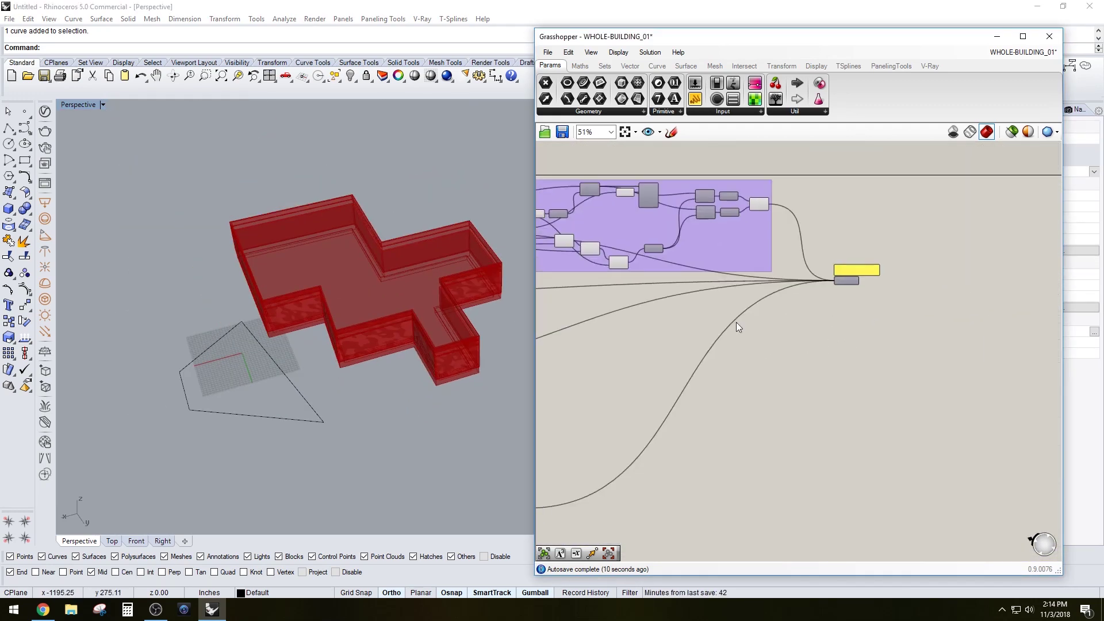
{"action": "scroll", "coordinate": [860, 295], "scroll_direction": "up", "scroll_amount": 3}
{"action": "left_click", "coordinate": [841, 267]}
{"action": "middle_click", "coordinate": [841, 267]}
{"action": "left_click", "coordinate": [861, 290]}
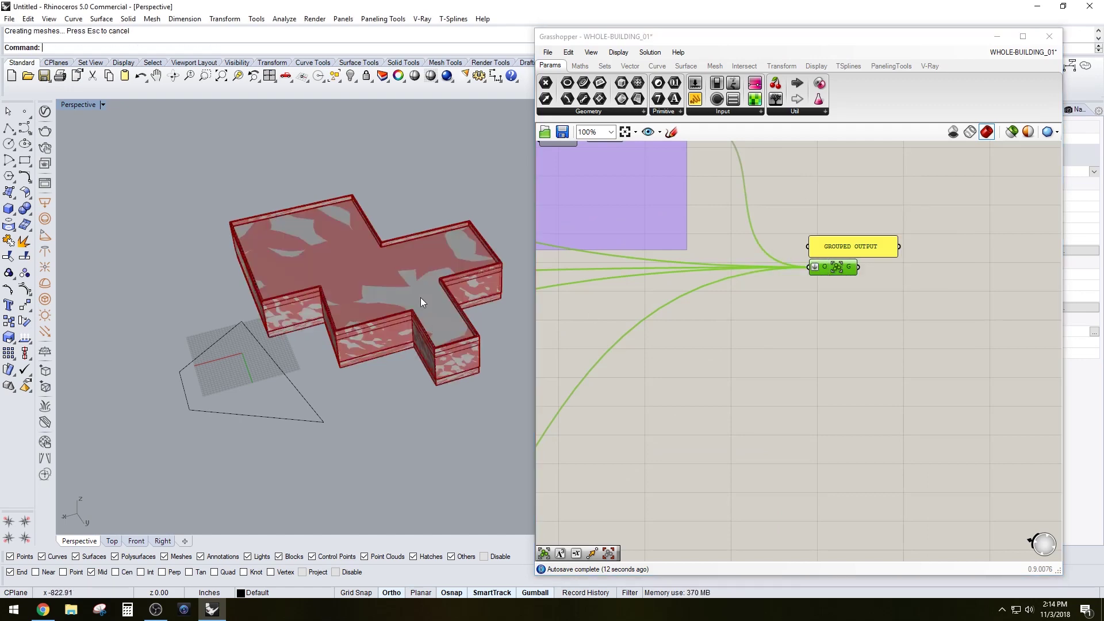
{"action": "scroll", "coordinate": [419, 298], "scroll_direction": "down", "scroll_amount": 3}
{"action": "left_click_drag", "start_coordinate": [394, 295], "coordinate": [133, 398]}
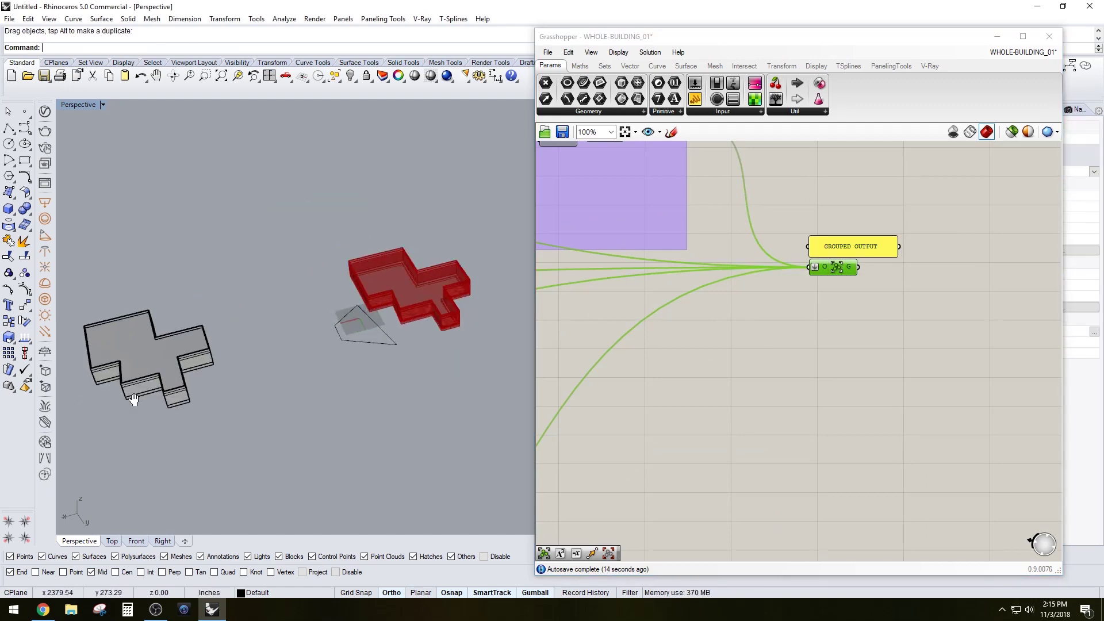
Step: Examine the baked cross-shaped building's parapet, roof and walls from several sides
{"action": "scroll", "coordinate": [372, 285], "scroll_direction": "up", "scroll_amount": 6}
{"action": "right_click_drag", "start_coordinate": [133, 398], "coordinate": [344, 316], "text": "shift"}
{"action": "right_click_drag", "start_coordinate": [345, 317], "coordinate": [238, 328]}
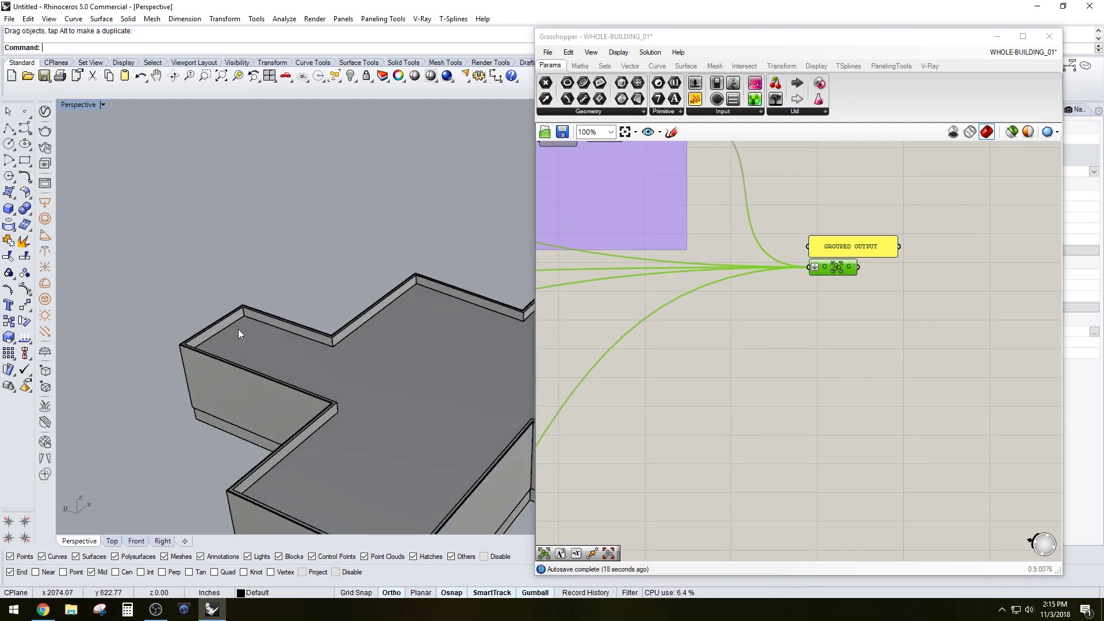
{"action": "scroll", "coordinate": [287, 368], "scroll_direction": "up", "scroll_amount": 2}
{"action": "right_click_drag", "start_coordinate": [303, 380], "coordinate": [312, 354], "text": "shift"}
{"action": "scroll", "coordinate": [313, 354], "scroll_direction": "down", "scroll_amount": 8}
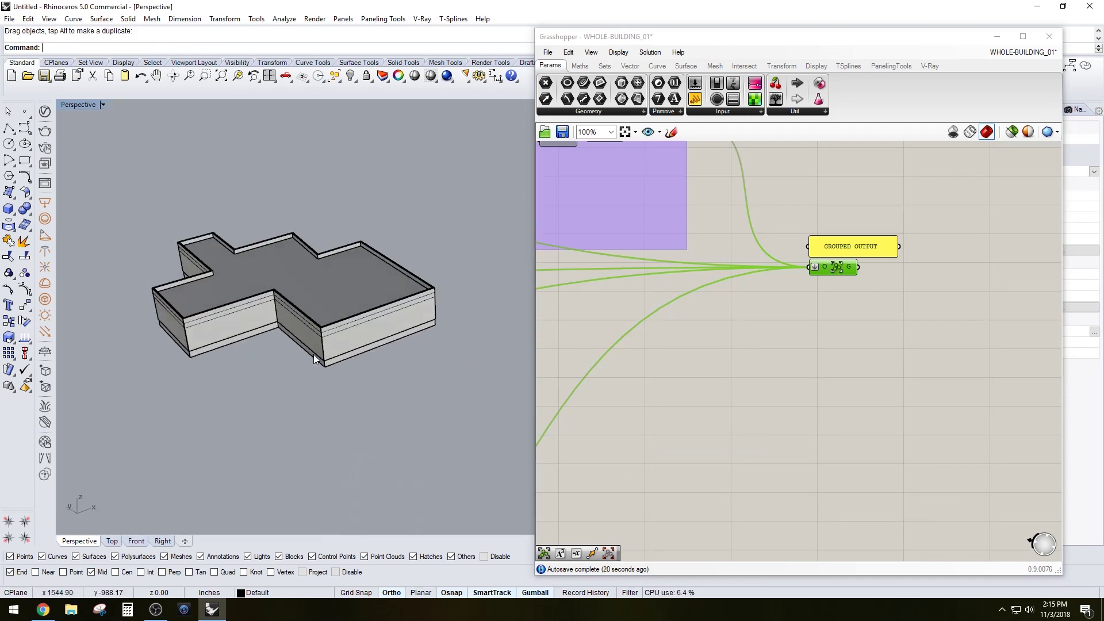
Step: Delete the baked copy of the cross-shaped building from the model
{"action": "left_click", "coordinate": [260, 237]}
{"action": "key", "text": "Delete"}
{"action": "scroll", "coordinate": [927, 279], "scroll_direction": "down", "scroll_amount": 5}
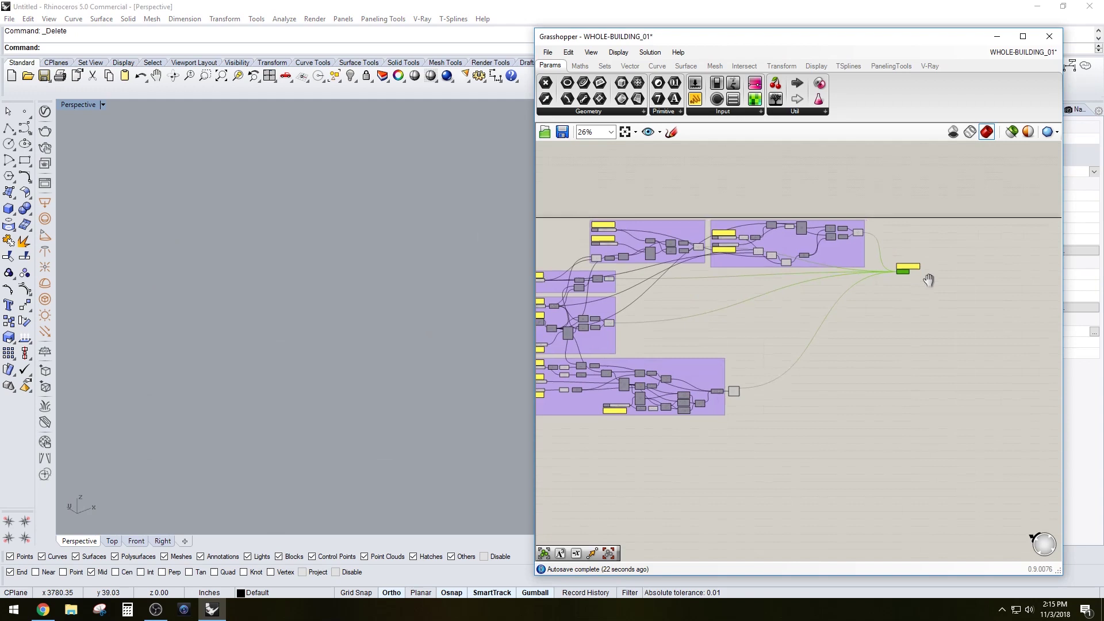
{"action": "scroll", "coordinate": [929, 280], "scroll_direction": "up", "scroll_amount": 2}
{"action": "right_click_drag", "start_coordinate": [811, 321], "coordinate": [850, 322]}
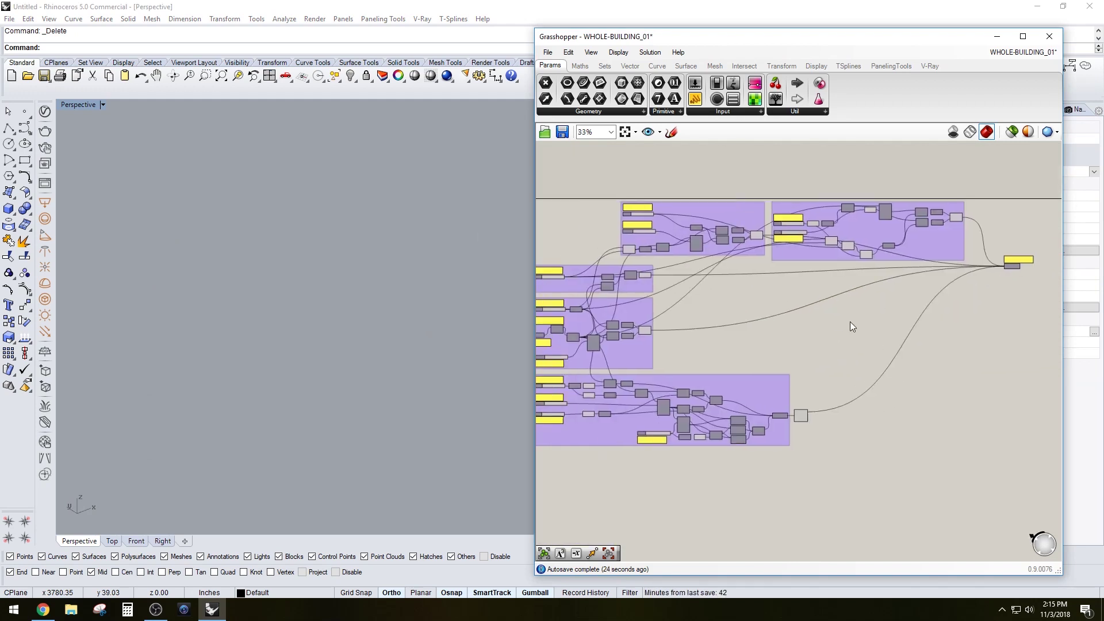
Step: Delete the leftover outline curve behind the red building preview
{"action": "scroll", "coordinate": [422, 333], "scroll_direction": "down", "scroll_amount": 6}
{"action": "scroll", "coordinate": [143, 403], "scroll_direction": "up", "scroll_amount": 7}
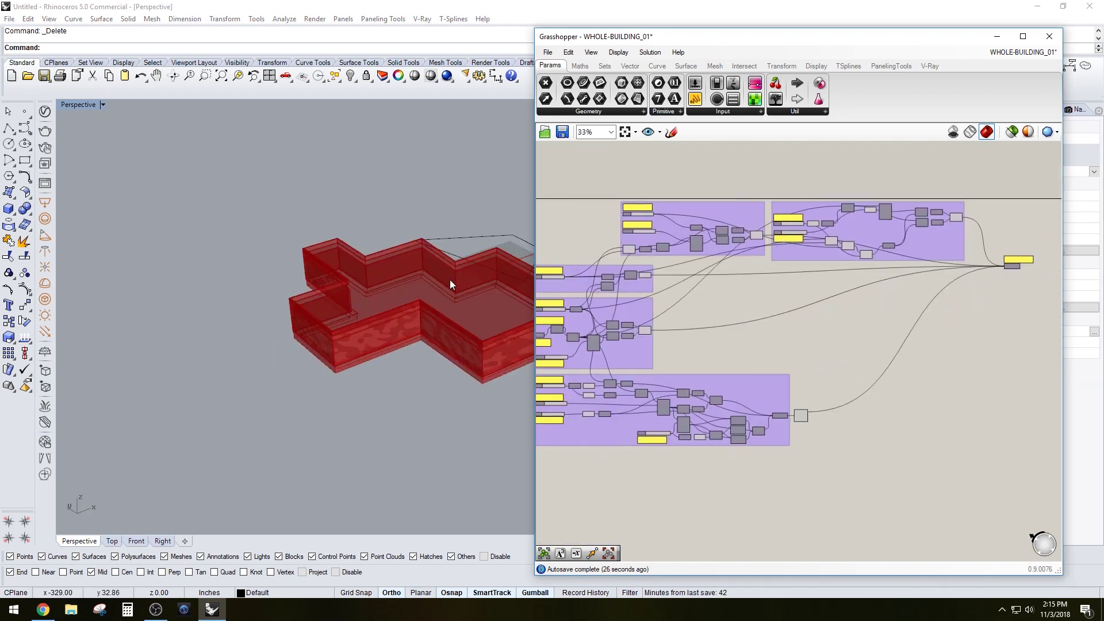
{"action": "right_click_drag", "start_coordinate": [450, 280], "coordinate": [377, 299]}
{"action": "left_click", "coordinate": [424, 268]}
{"action": "key", "text": "Delete"}
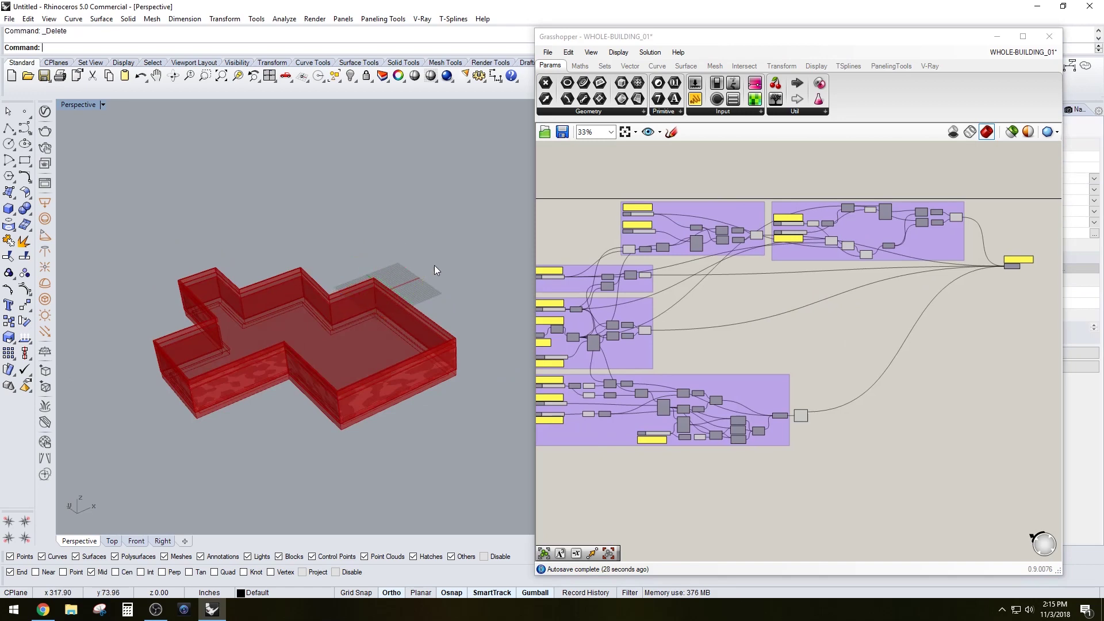
Step: Examine the definition's component groups in build order, from footing and walls to ceiling joists, parapet and exterior material
{"action": "scroll", "coordinate": [833, 256], "scroll_direction": "up", "scroll_amount": 1}
{"action": "scroll", "coordinate": [833, 256], "scroll_direction": "up", "scroll_amount": 1}
{"action": "right_click_drag", "start_coordinate": [879, 282], "coordinate": [802, 311]}
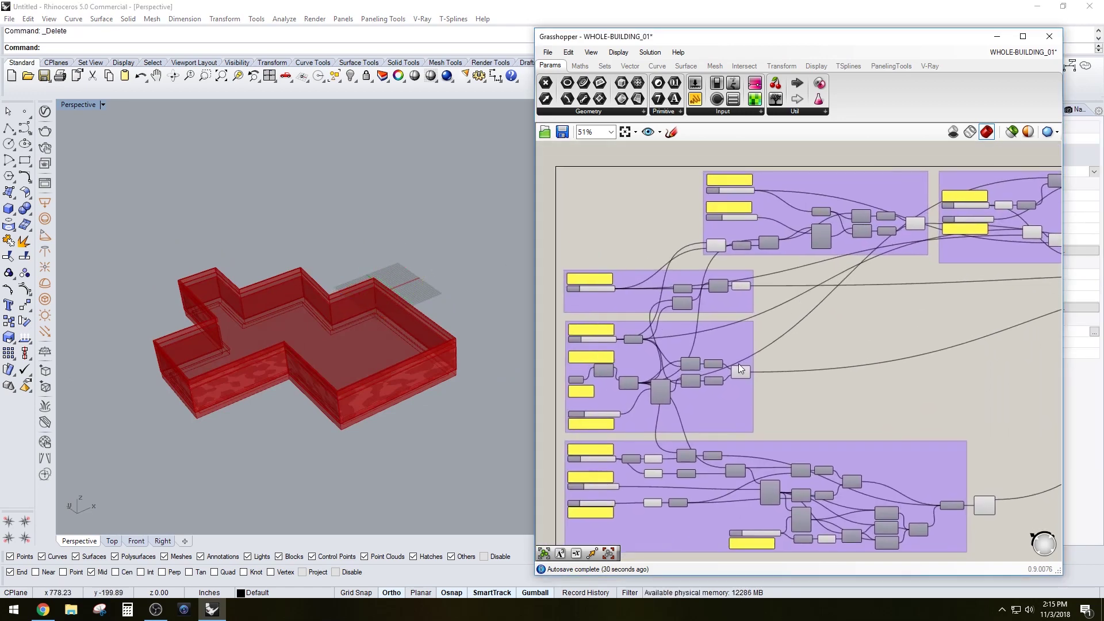
{"action": "right_click_drag", "start_coordinate": [738, 363], "coordinate": [728, 317]}
{"action": "left_click", "coordinate": [772, 399]}
{"action": "left_click_drag", "start_coordinate": [676, 288], "coordinate": [678, 287]}
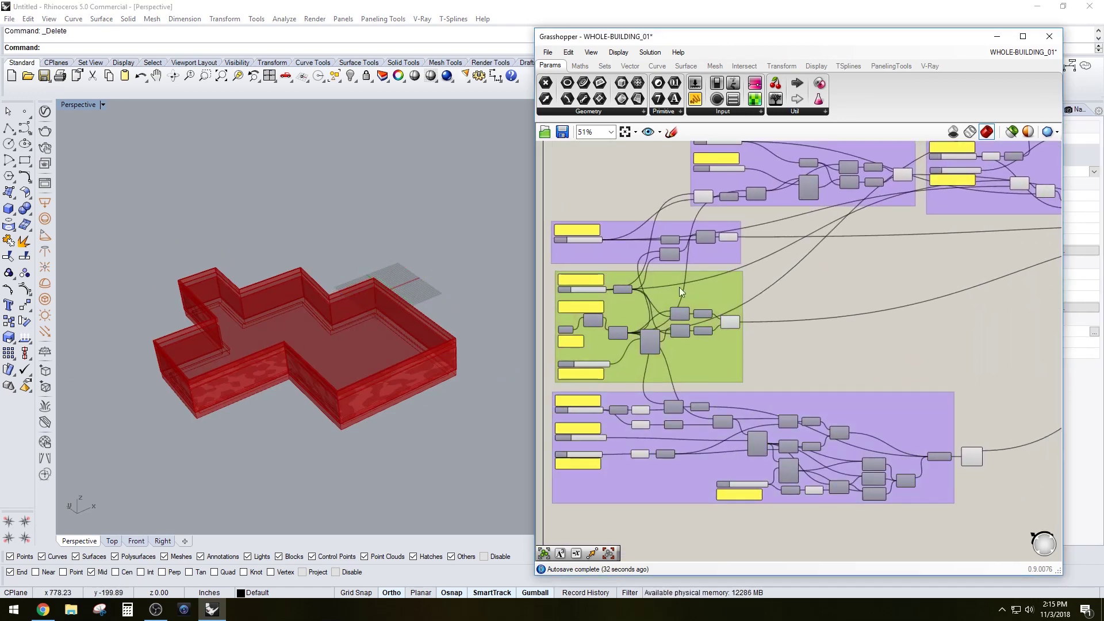
{"action": "left_click", "coordinate": [620, 248]}
{"action": "left_click", "coordinate": [774, 168]}
{"action": "right_click_drag", "start_coordinate": [774, 168], "coordinate": [778, 232]}
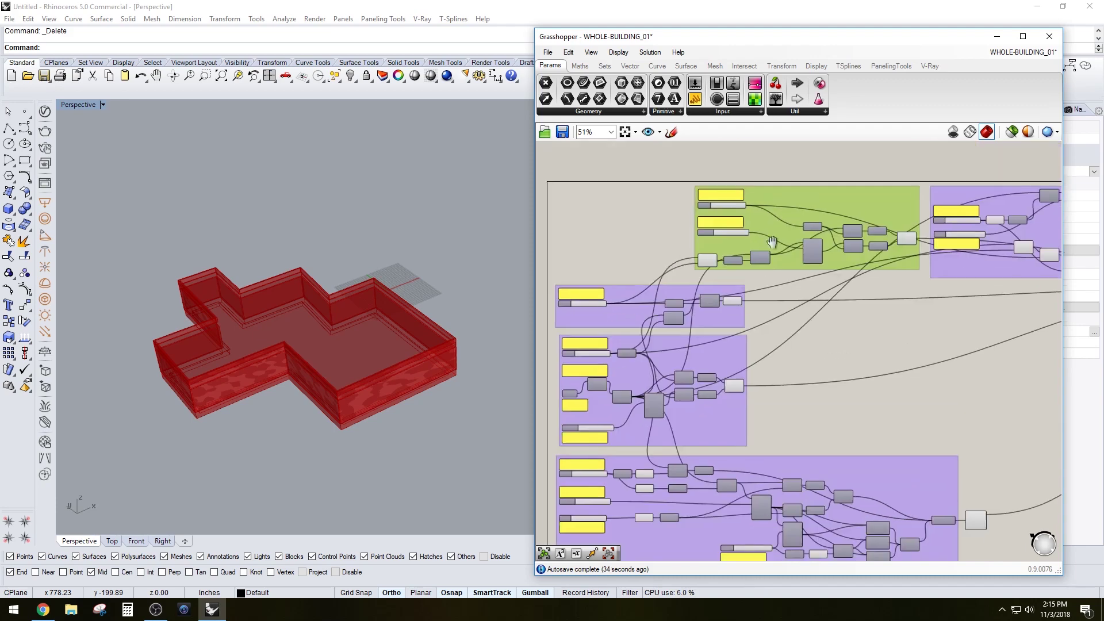
{"action": "scroll", "coordinate": [730, 225], "scroll_direction": "up", "scroll_amount": 6}
{"action": "scroll", "coordinate": [729, 224], "scroll_direction": "down", "scroll_amount": 4}
{"action": "right_click_drag", "start_coordinate": [948, 233], "coordinate": [800, 276]}
{"action": "left_click", "coordinate": [922, 337]}
{"action": "right_click_drag", "start_coordinate": [805, 397], "coordinate": [772, 340]}
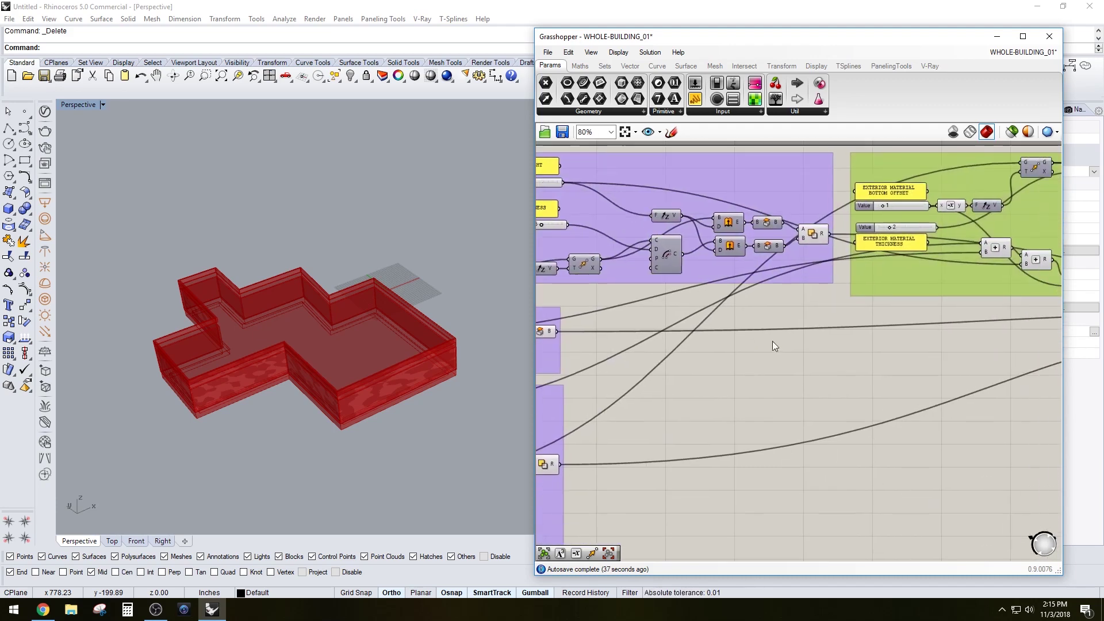
Step: Review the labelled parameters in the parapet, ceiling joists, wall and slab/footing groups, ending with an overview of the whole definition
{"action": "right_click_drag", "start_coordinate": [864, 306], "coordinate": [989, 313]}
{"action": "left_click", "coordinate": [749, 282]}
{"action": "right_click_drag", "start_coordinate": [625, 373], "coordinate": [822, 311]}
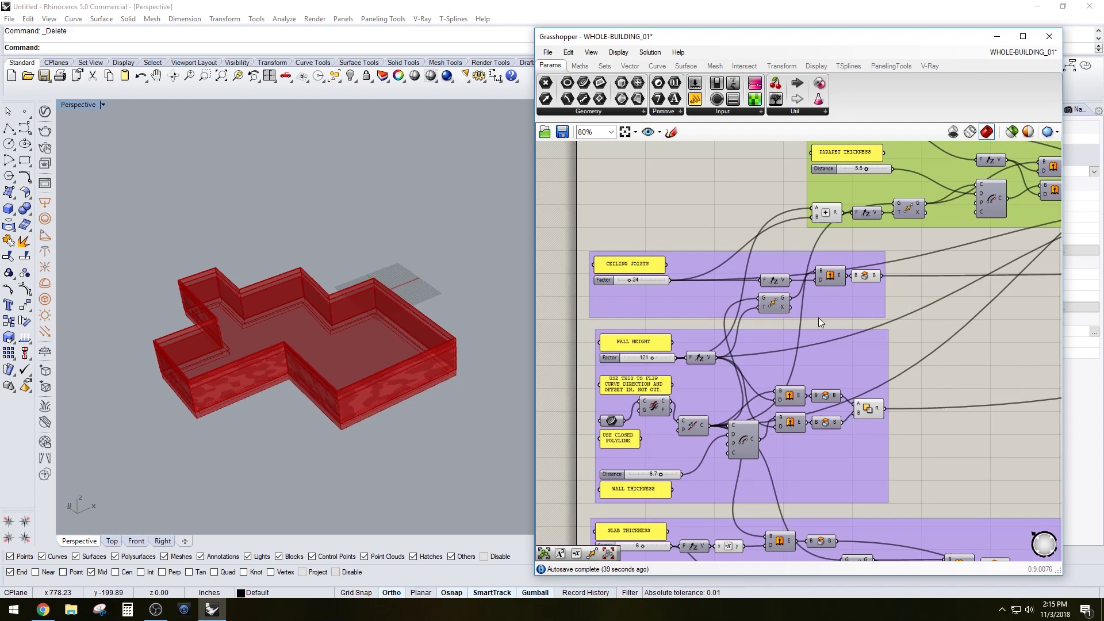
{"action": "left_click", "coordinate": [814, 309]}
{"action": "right_click_drag", "start_coordinate": [803, 372], "coordinate": [766, 325]}
{"action": "left_click", "coordinate": [822, 403]}
{"action": "right_click_drag", "start_coordinate": [822, 403], "coordinate": [822, 353]}
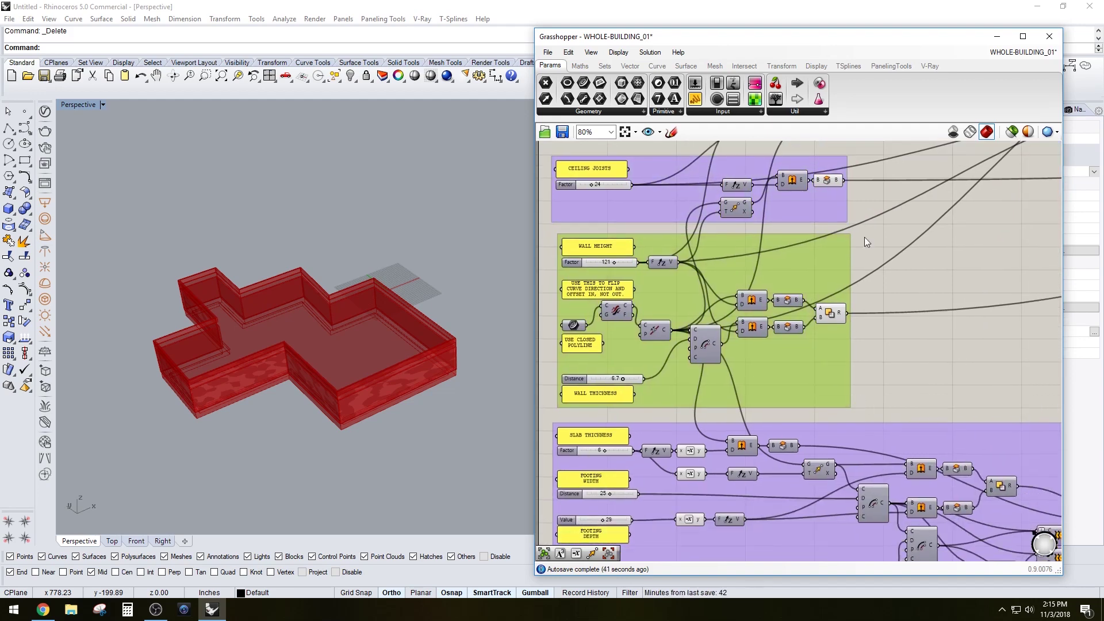
{"action": "right_click_drag", "start_coordinate": [924, 367], "coordinate": [802, 296]}
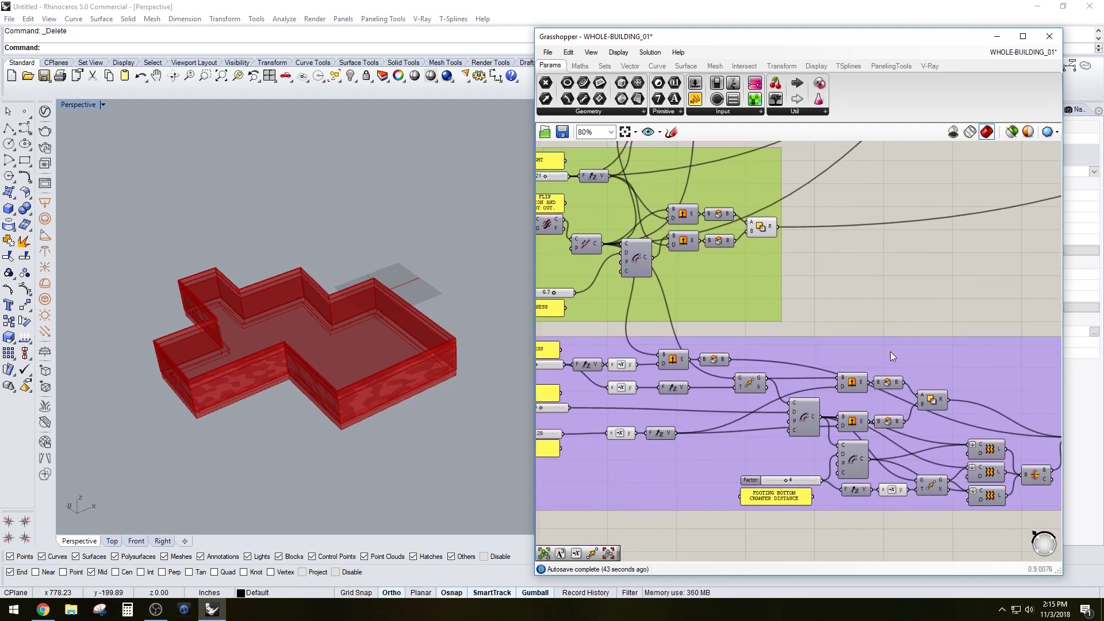
{"action": "left_click", "coordinate": [891, 352]}
{"action": "scroll", "coordinate": [895, 323], "scroll_direction": "down", "scroll_amount": 5}
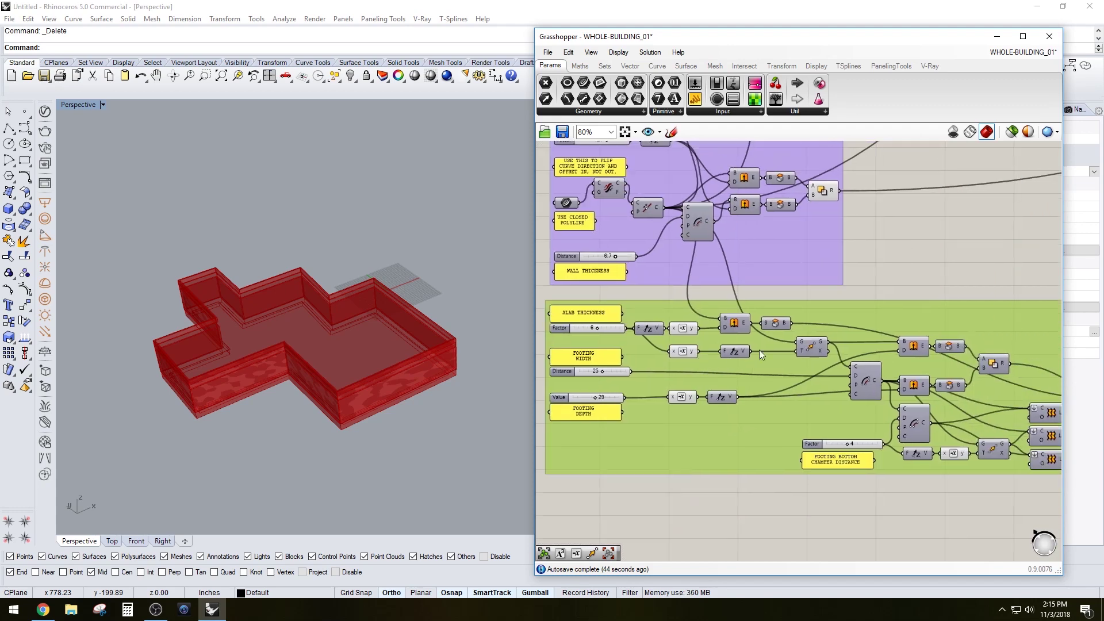
{"action": "left_click", "coordinate": [947, 287]}
{"action": "right_click_drag", "start_coordinate": [946, 287], "coordinate": [819, 327]}
{"action": "scroll", "coordinate": [856, 333], "scroll_direction": "down", "scroll_amount": 1}
{"action": "scroll", "coordinate": [839, 333], "scroll_direction": "down", "scroll_amount": 1}
{"action": "scroll", "coordinate": [827, 336], "scroll_direction": "up", "scroll_amount": 1}
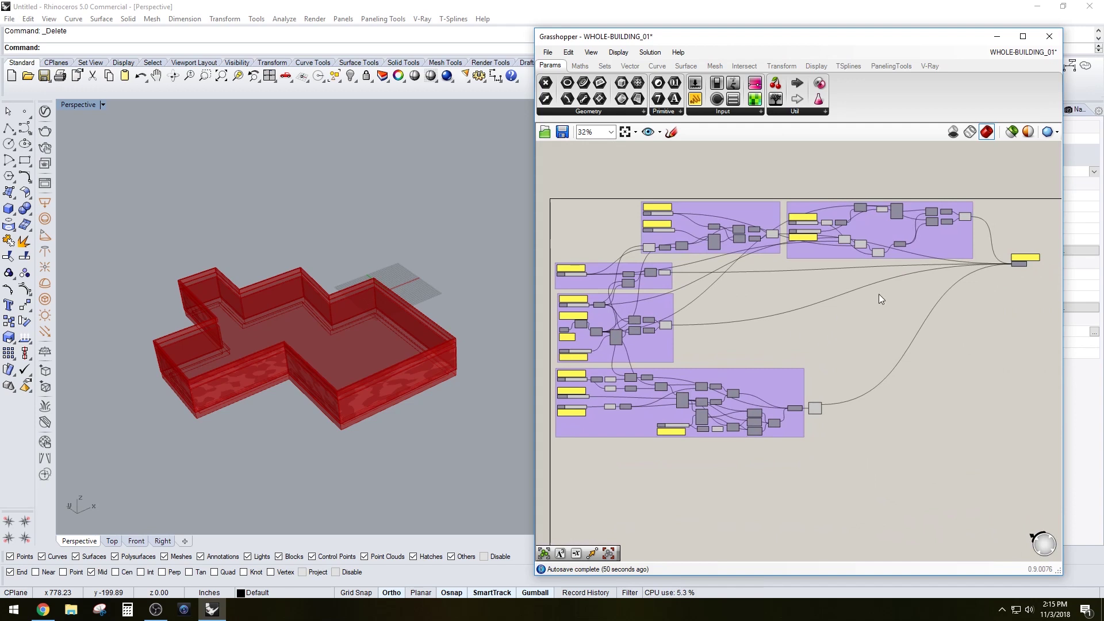